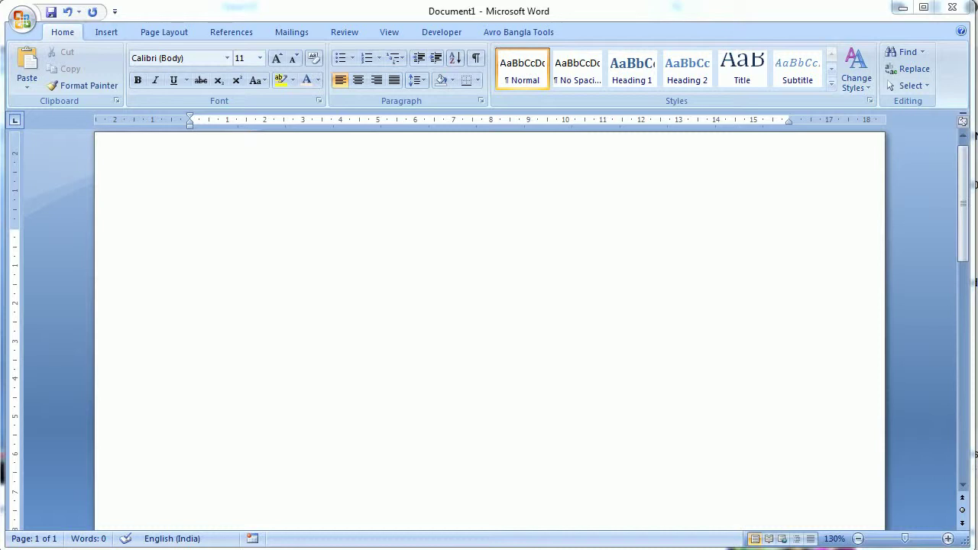
Add a few blank paragraphs to the empty Document1 with the Insert commands showing.
click(104, 32)
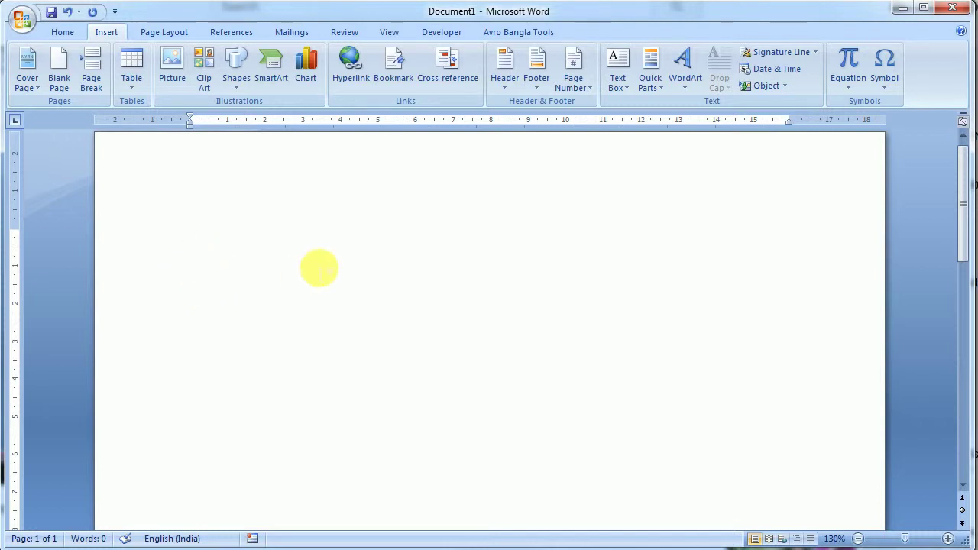
key(Return)
key(Return)
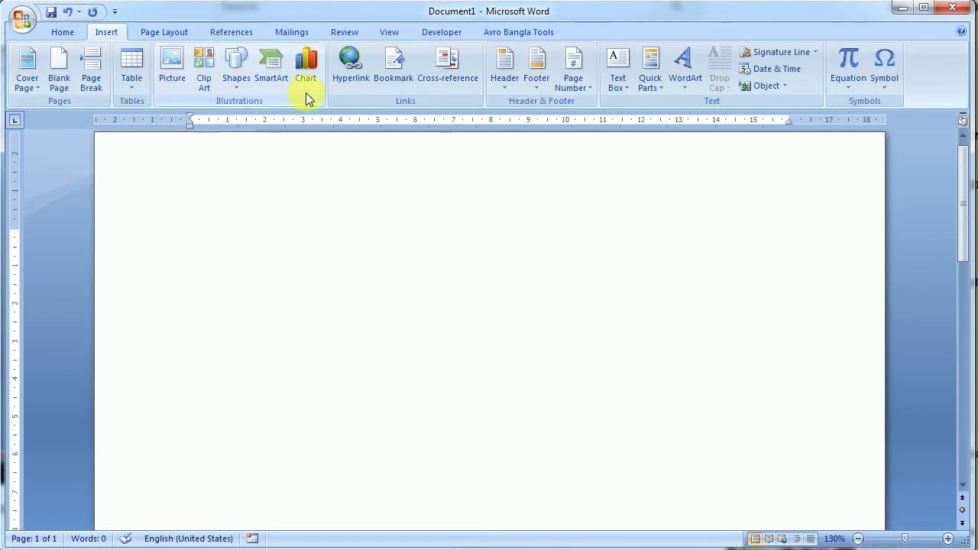
Insert the Nand-gate-symbol image from the Pictures library into the document.
click(177, 74)
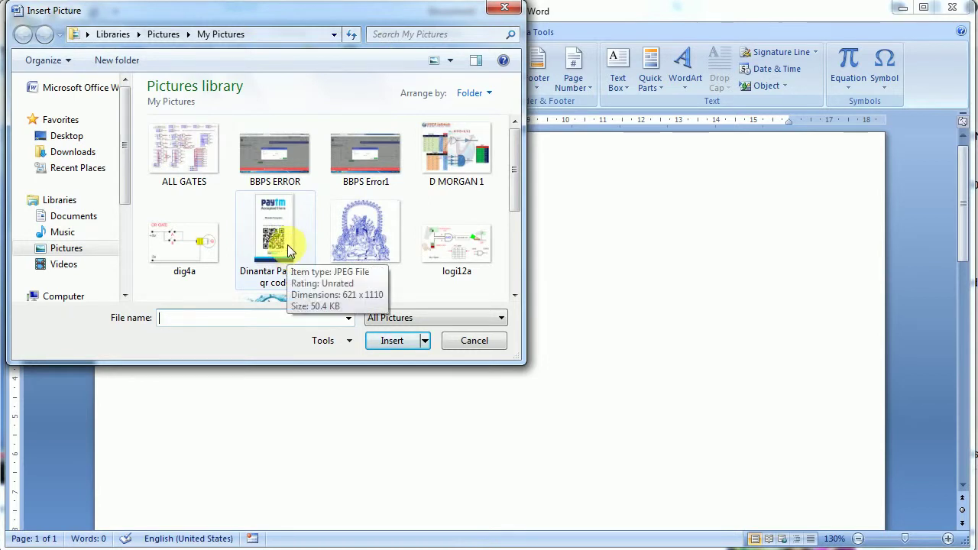
mouse_move(365, 231)
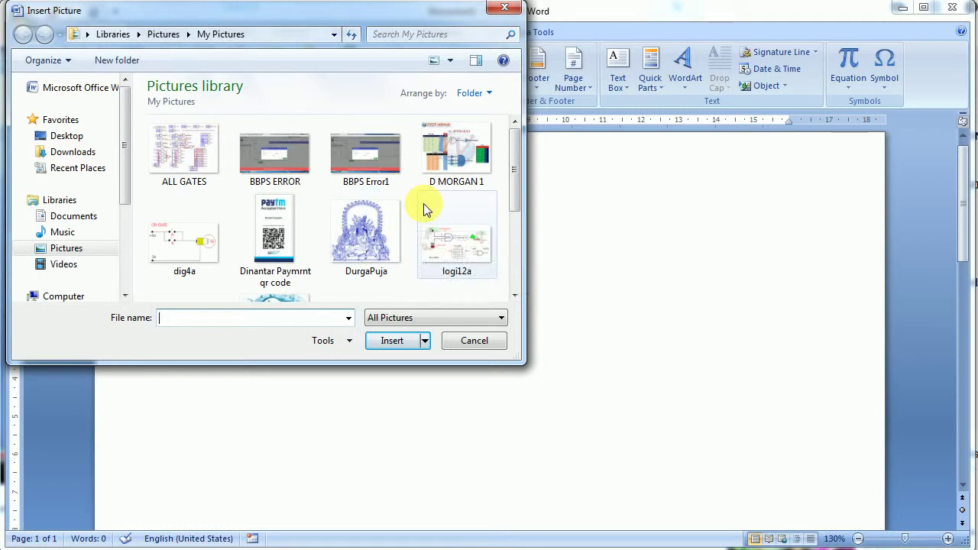
click(423, 203)
scroll(349, 222, down, 2)
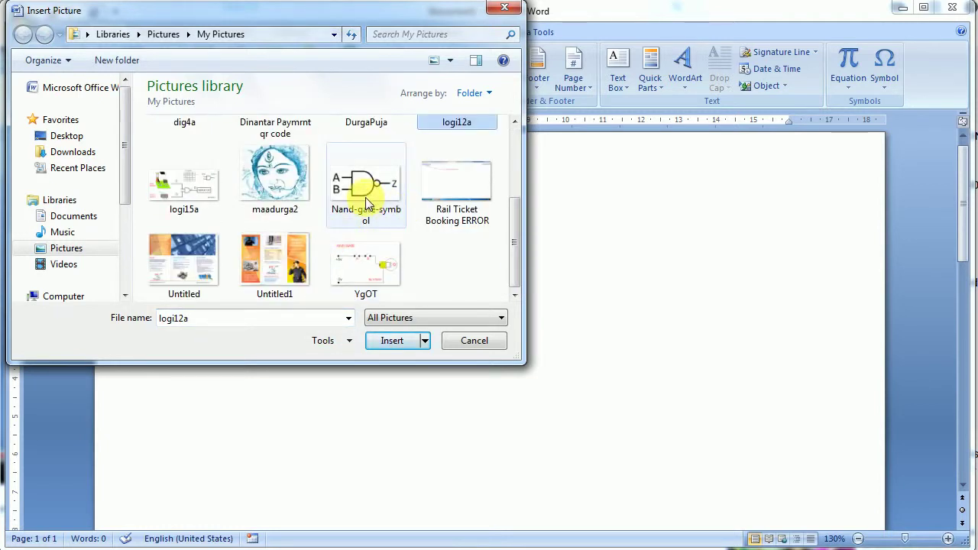
mouse_move(69, 191)
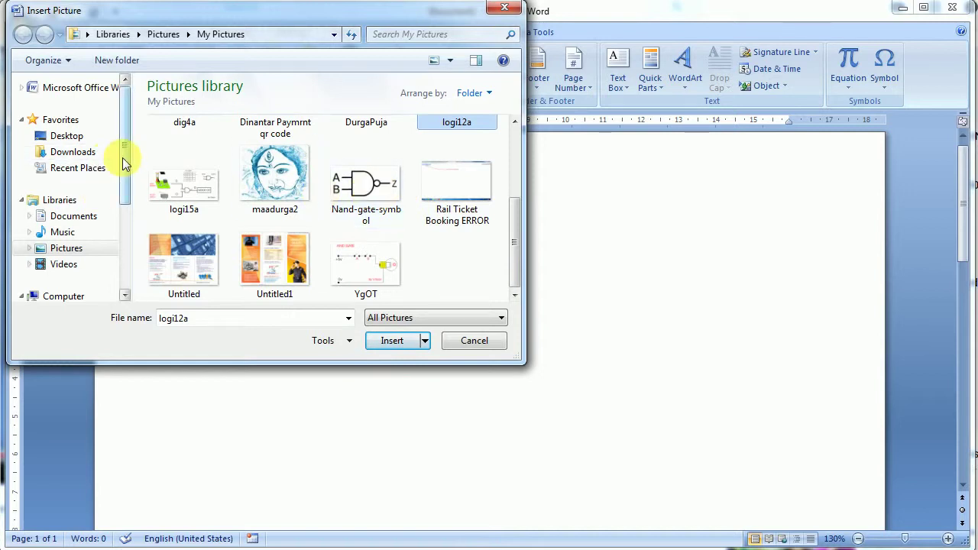
scroll(125, 191, down, 2)
scroll(92, 206, down, 1)
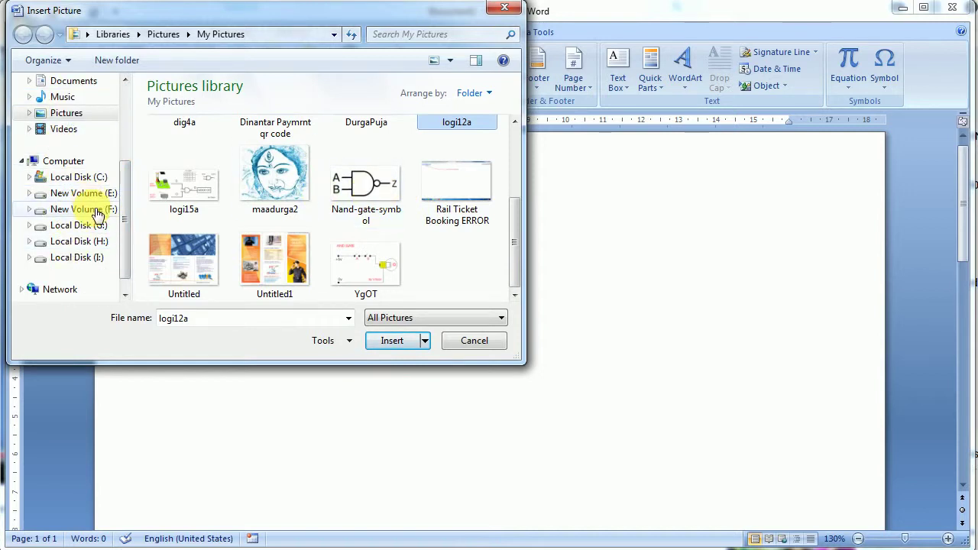
scroll(122, 183, up, 2)
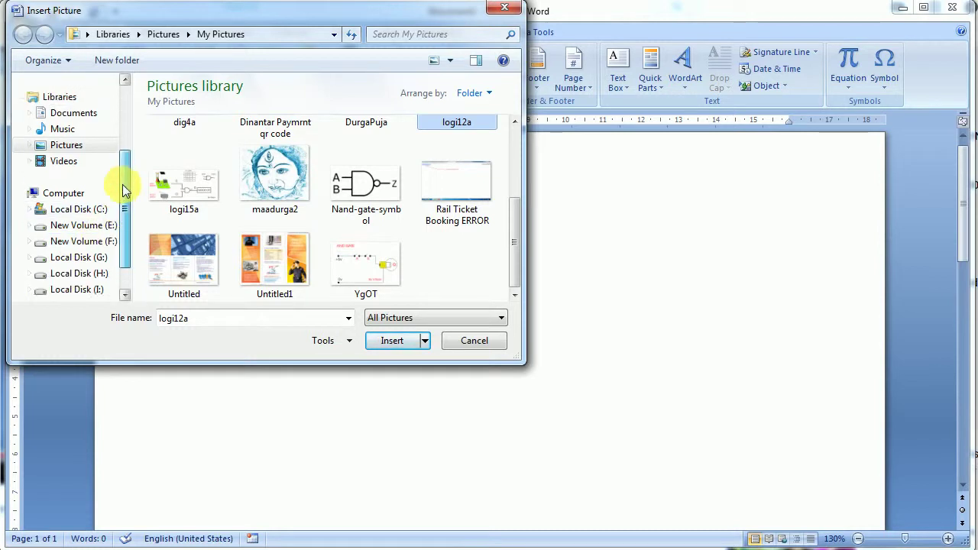
scroll(129, 165, up, 2)
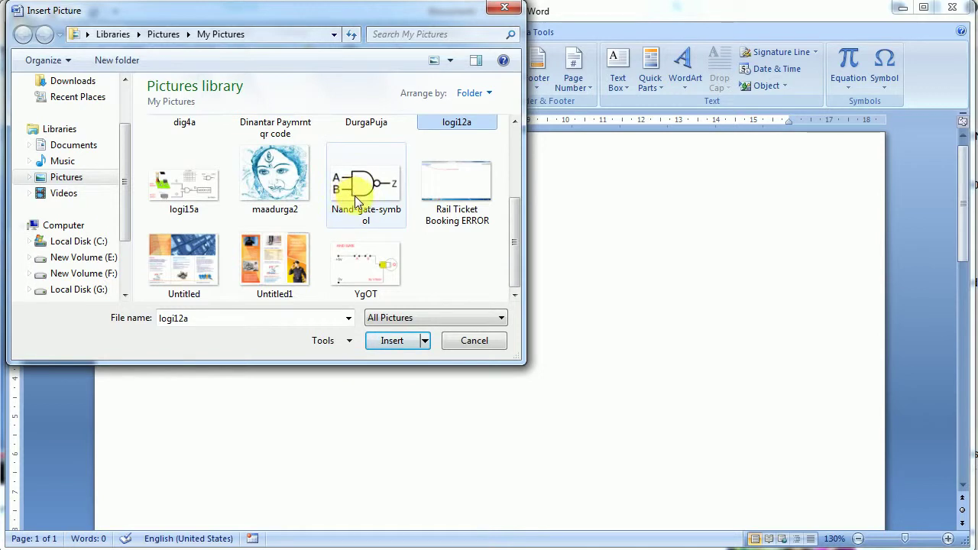
mouse_move(366, 187)
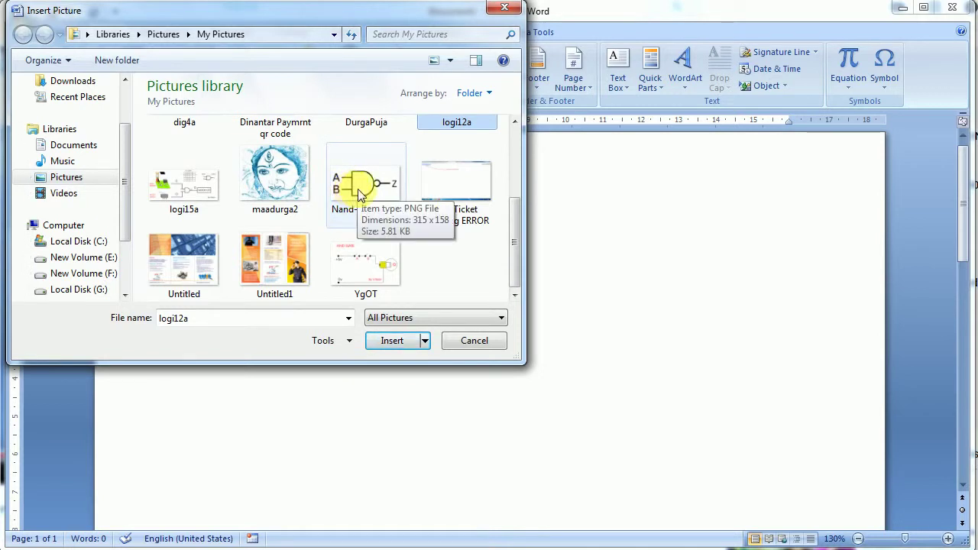
click(360, 193)
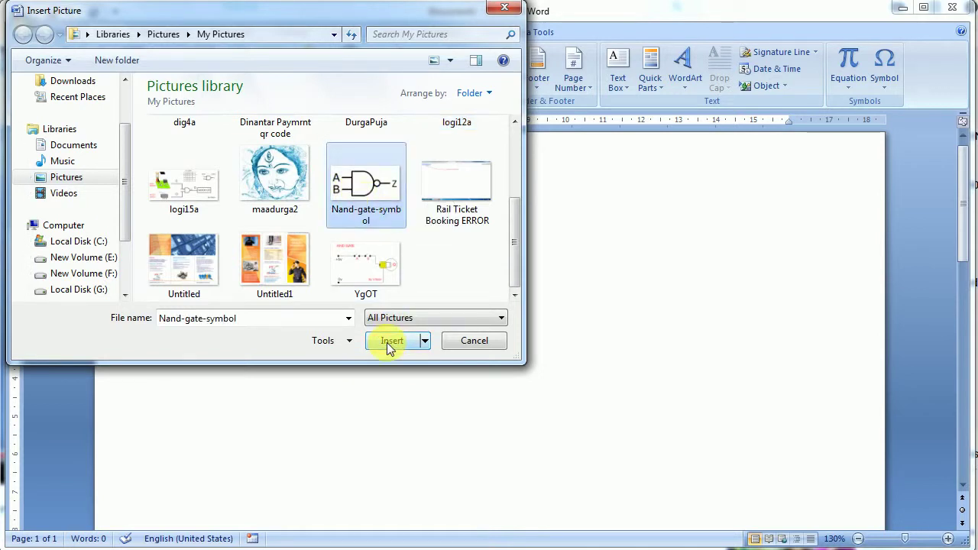
click(387, 343)
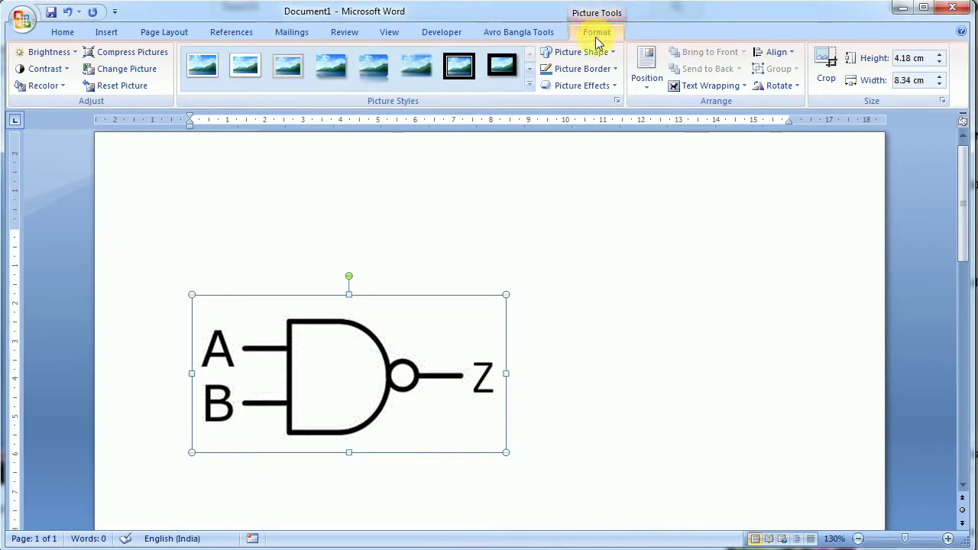
Deselect, then reselect the NAND gate picture to bring up its Picture Tools Format commands.
click(106, 33)
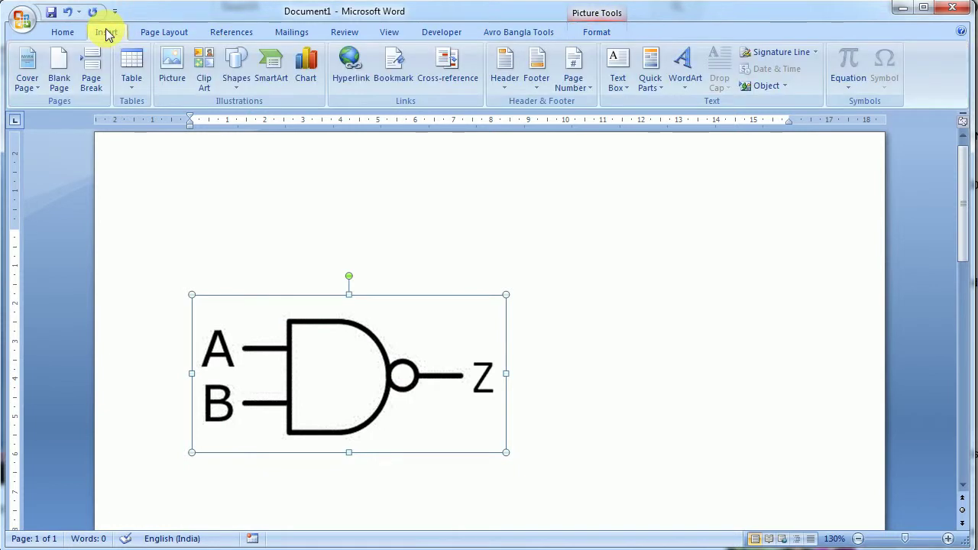
click(603, 31)
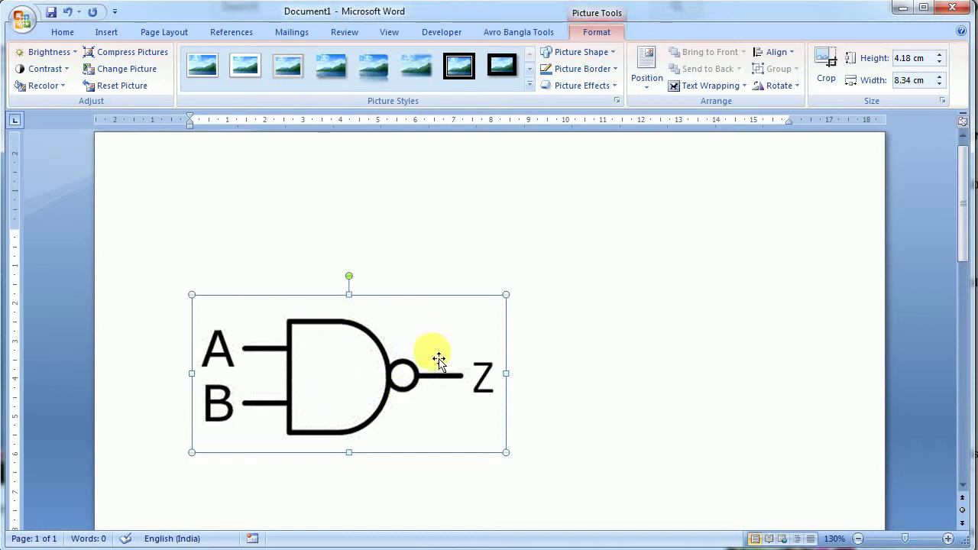
click(550, 386)
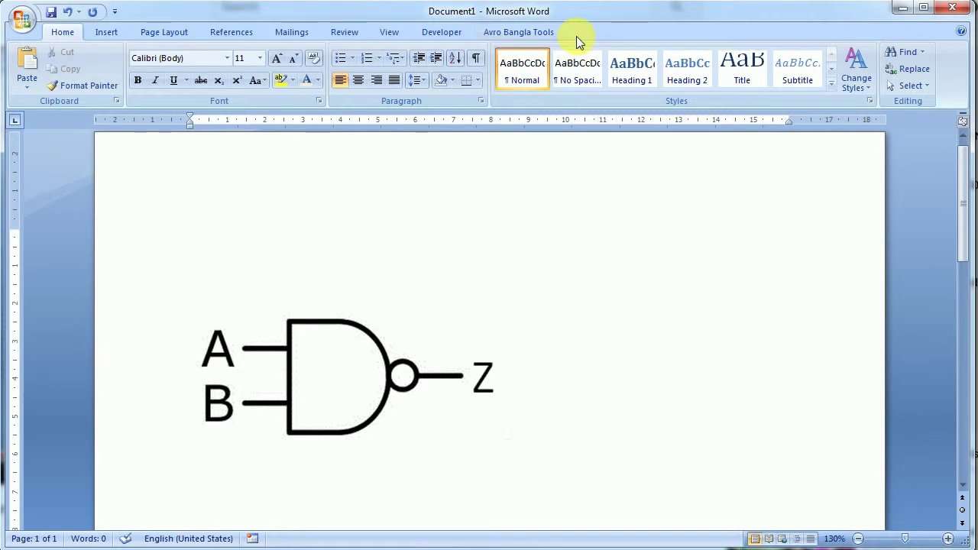
double_click(354, 388)
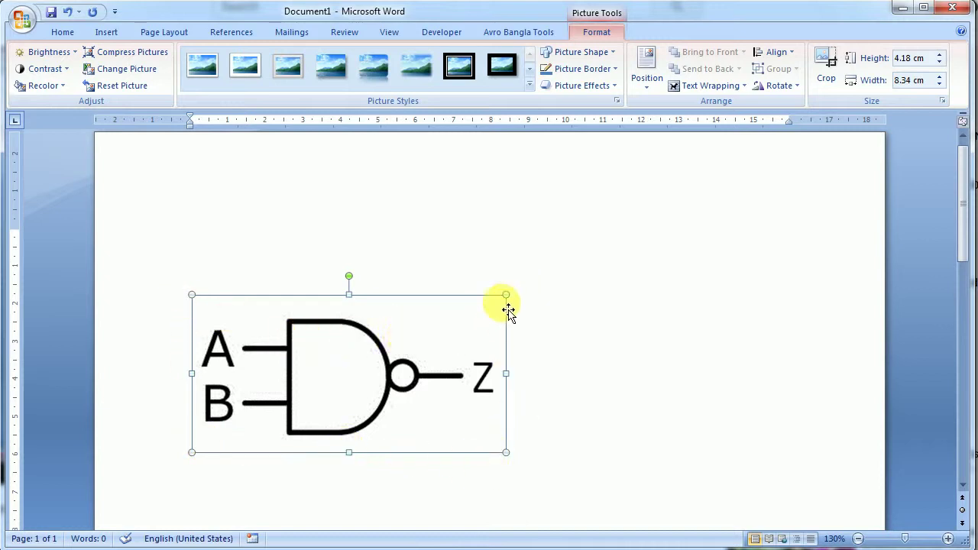
Resize the NAND gate picture by its corner handles, ending at 3.35 × 6.68 cm.
drag(506, 298, 309, 374)
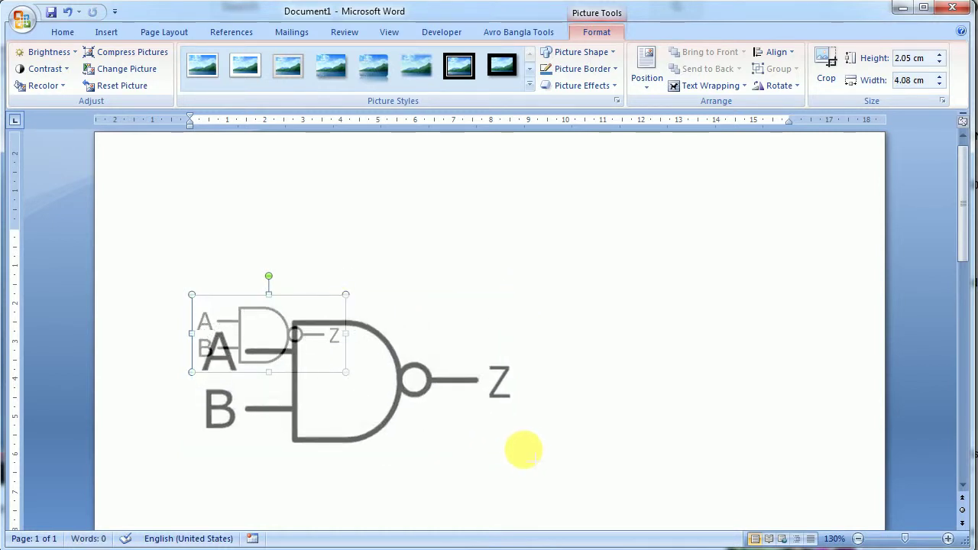
drag(343, 375, 522, 450)
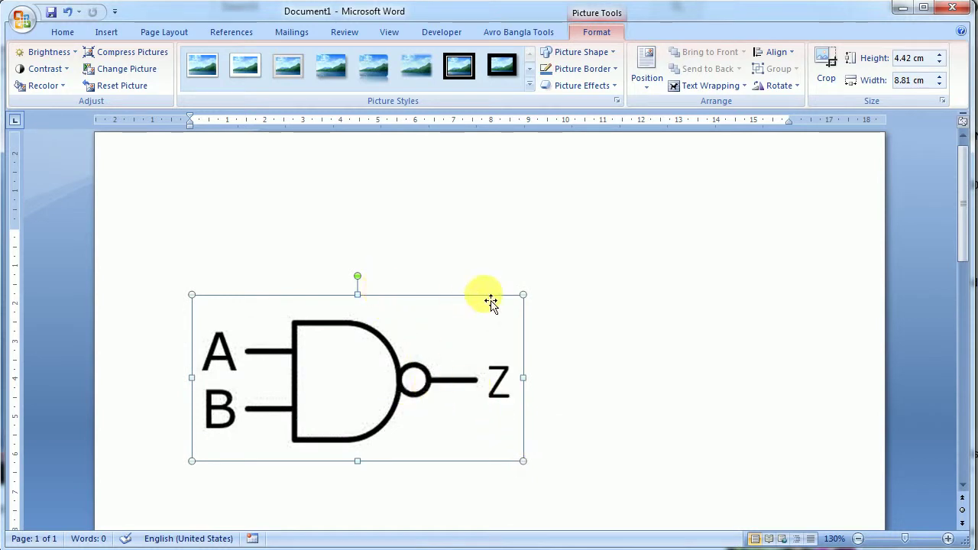
drag(527, 299, 442, 323)
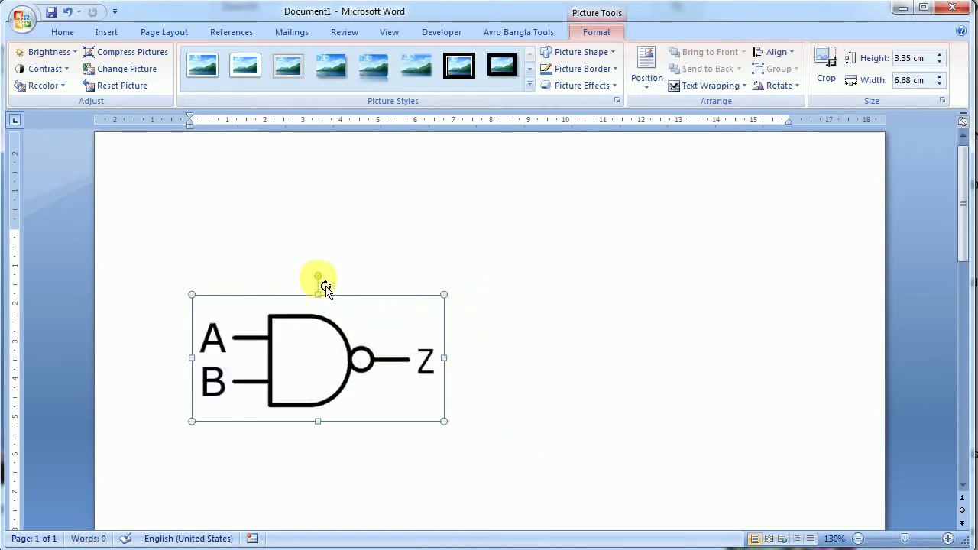
Rotate the NAND gate picture, leaving it tilted slightly clockwise.
drag(324, 279, 346, 411)
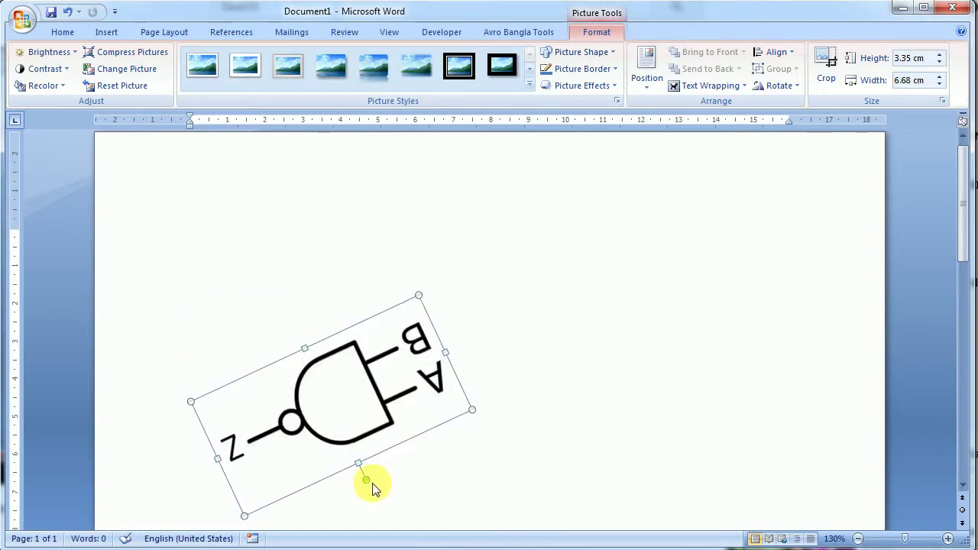
drag(374, 489, 332, 323)
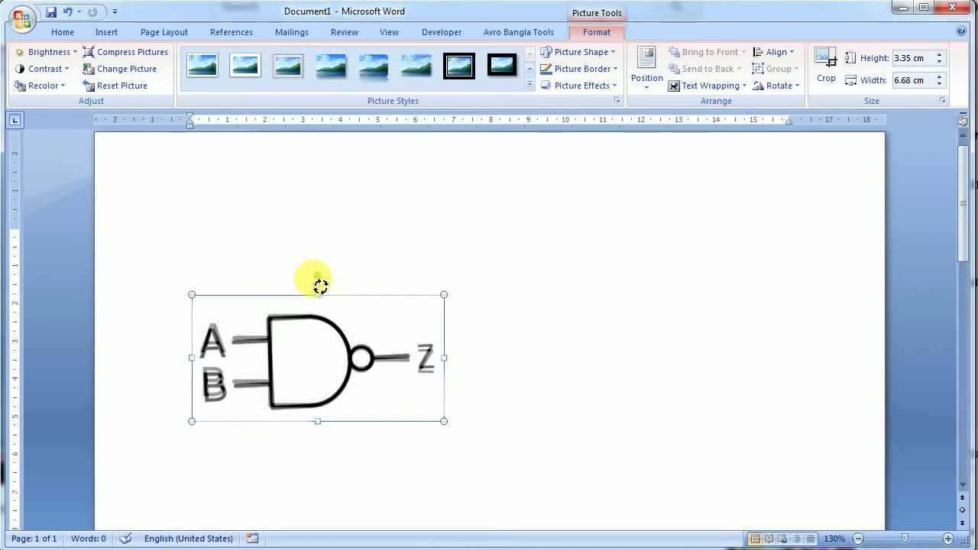
drag(317, 277, 324, 285)
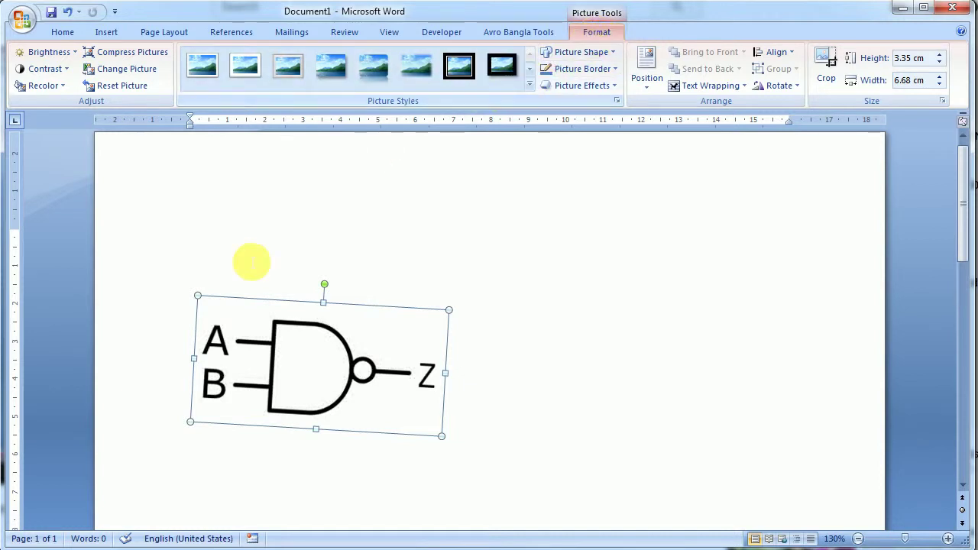
Delete the NAND gate picture and insert the DurgaPuja image instead.
key(Delete)
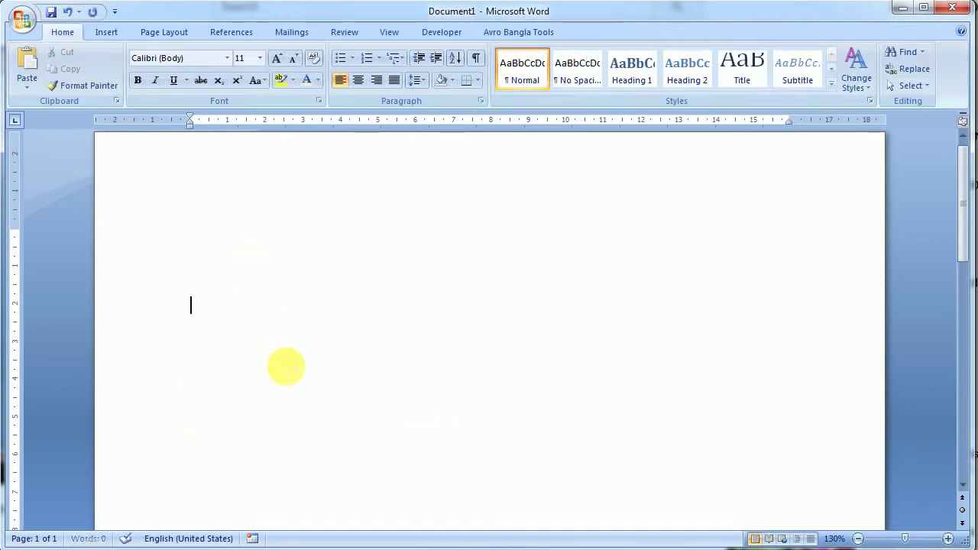
click(107, 33)
click(171, 66)
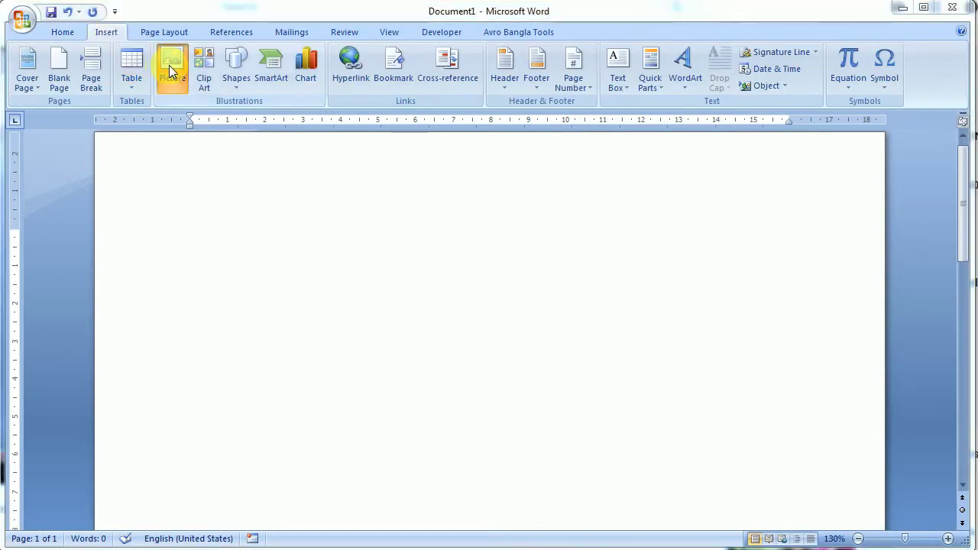
click(388, 211)
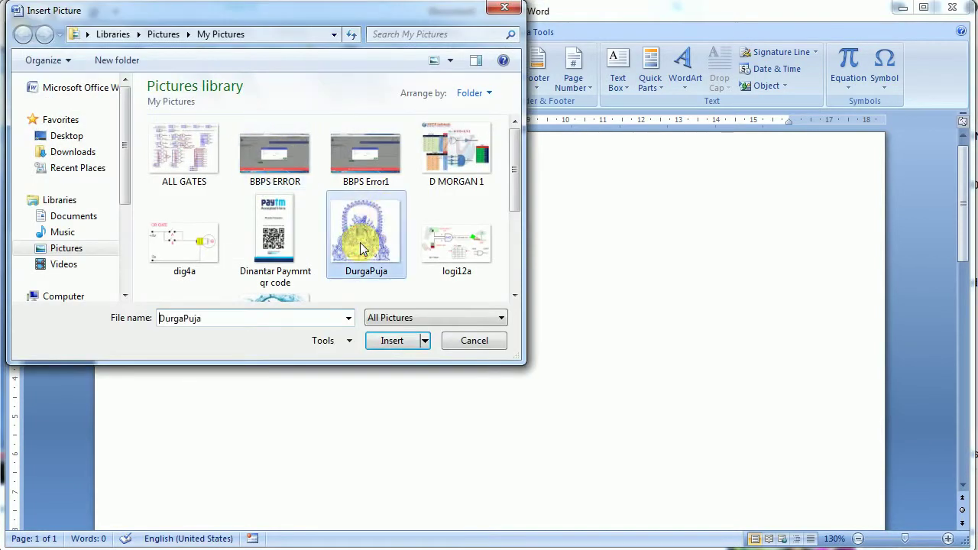
scroll(401, 246, down, 3)
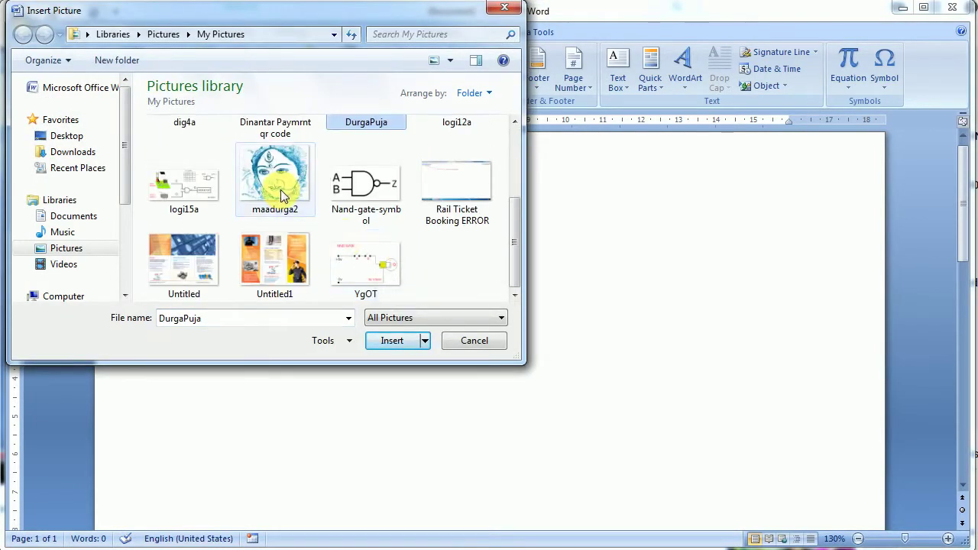
click(282, 191)
scroll(332, 183, up, 3)
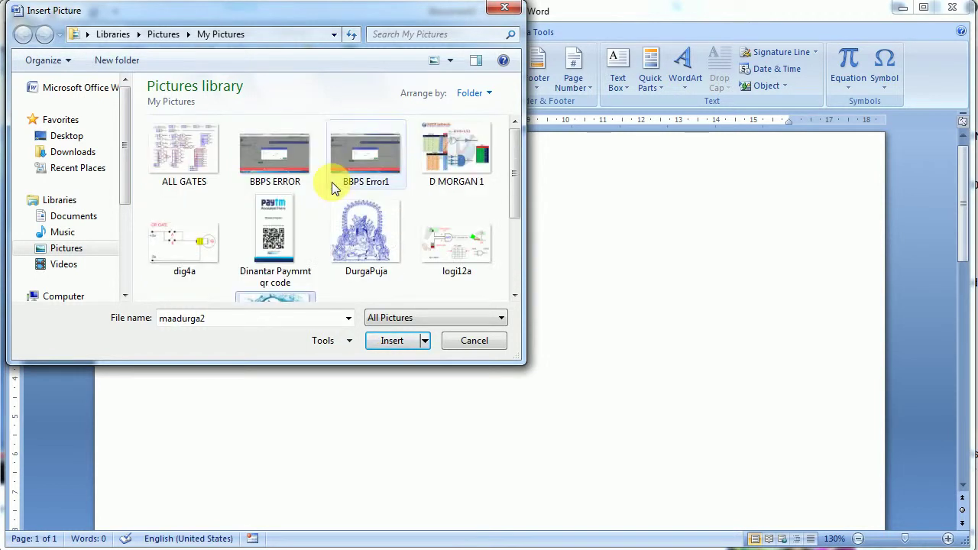
click(375, 275)
click(380, 341)
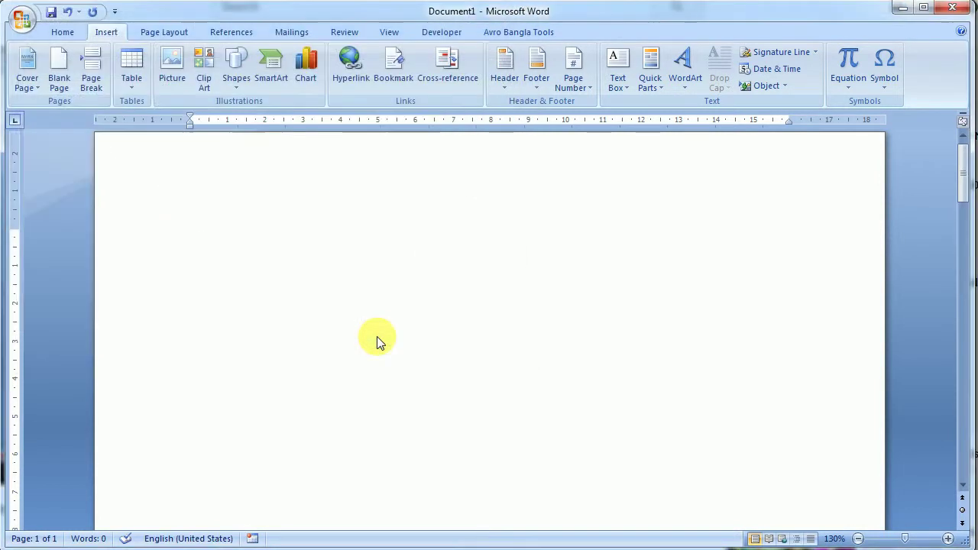
Shrink the Durga picture from its corner to 5.89 × 6.55 cm.
scroll(519, 302, down, 7)
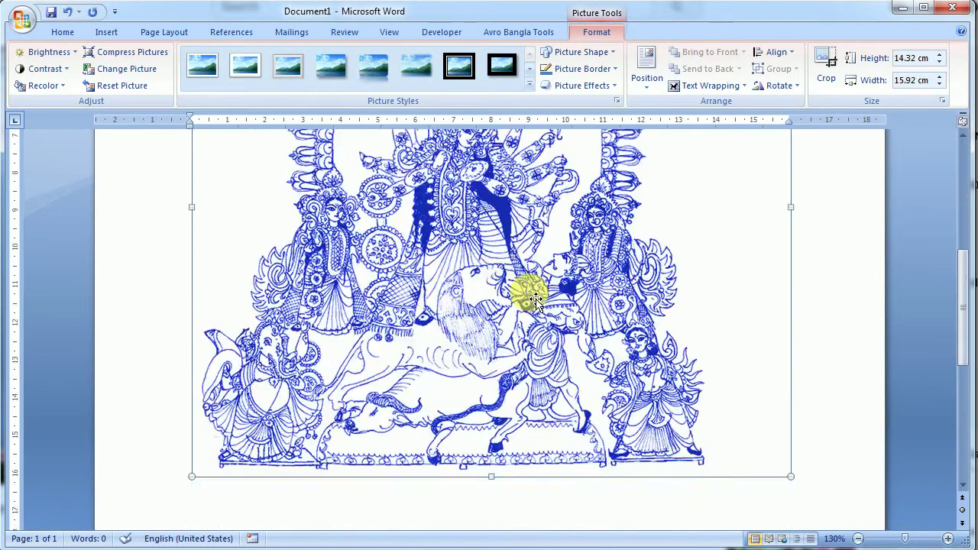
scroll(524, 283, down, 3)
drag(789, 331, 585, 338)
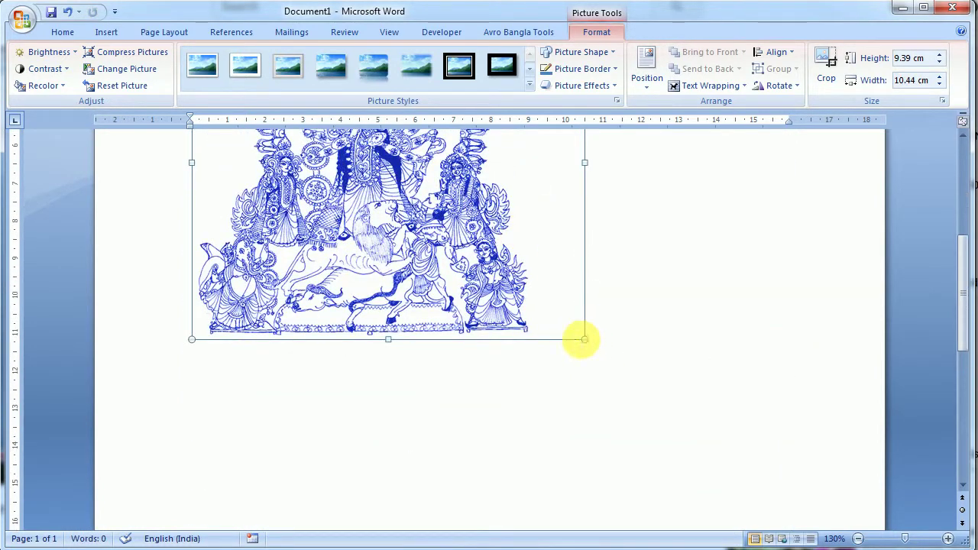
drag(585, 338, 420, 226)
scroll(413, 238, down, 3)
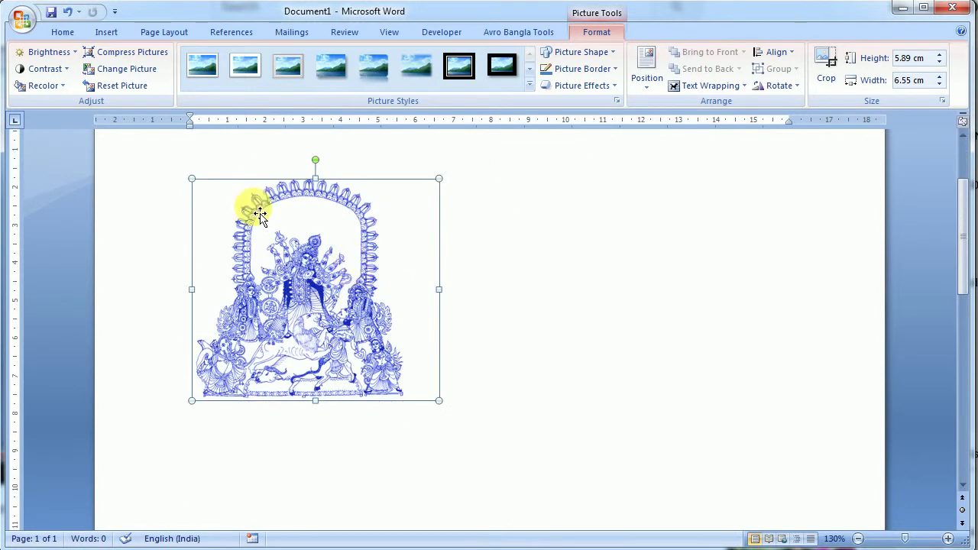
Set the Durga picture's brightness to +10% and contrast to +10%.
click(74, 51)
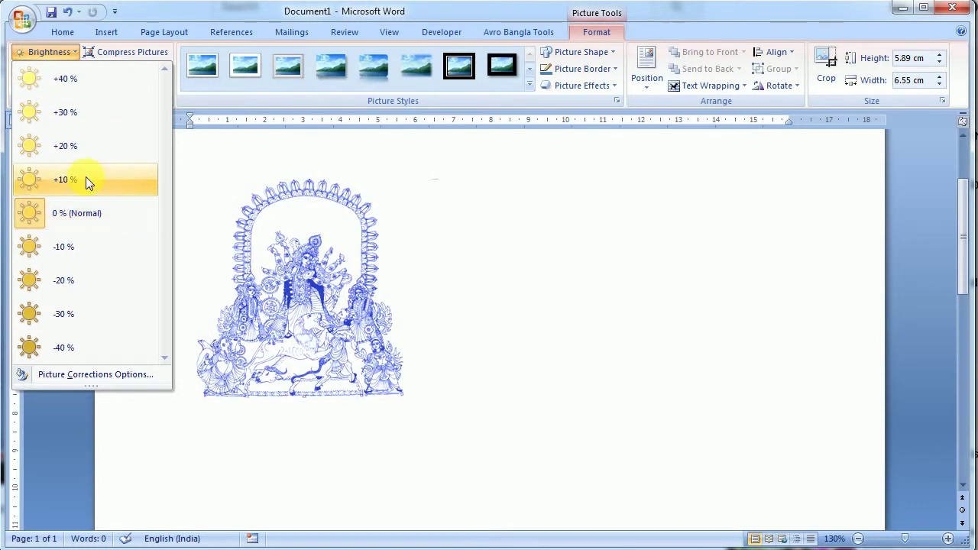
click(85, 176)
click(43, 67)
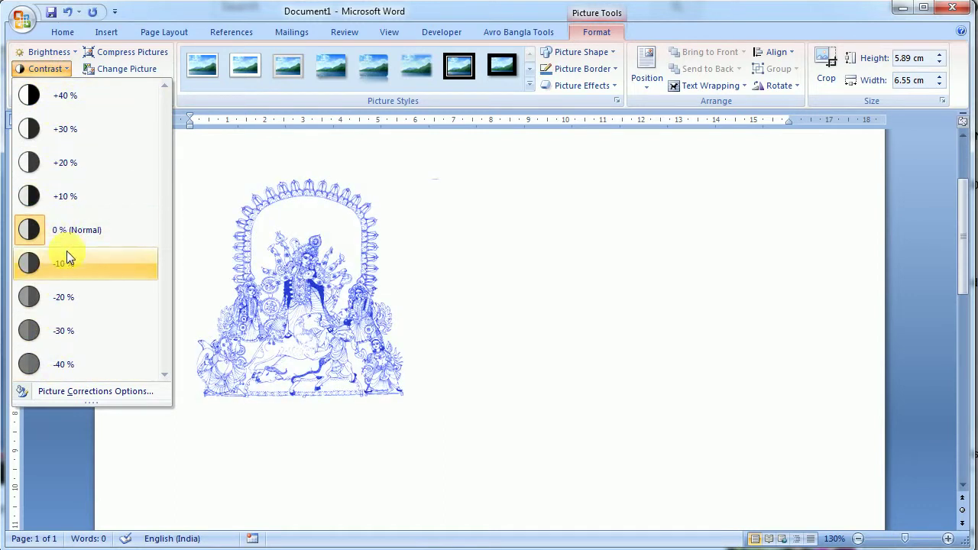
click(73, 202)
click(62, 86)
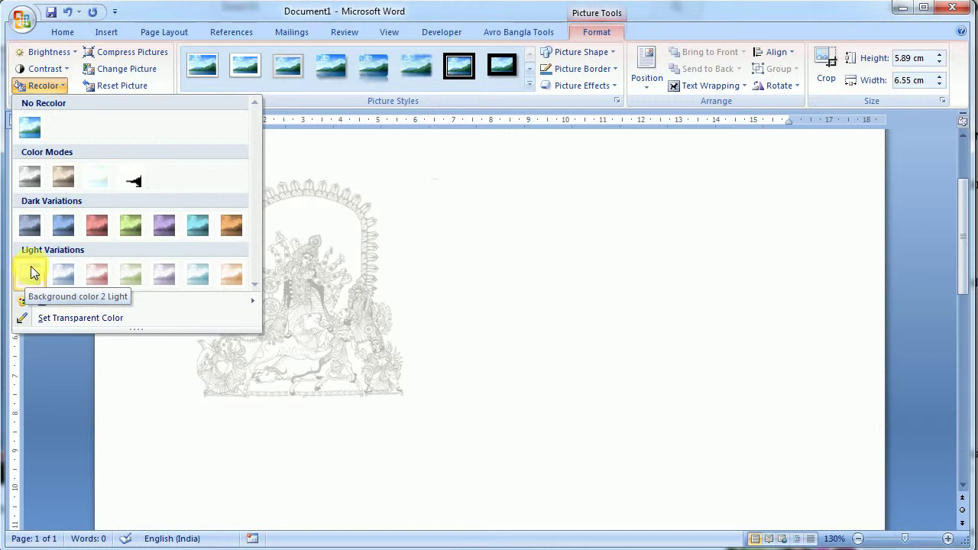
Recolor the Durga drawing with the Washout colour mode and reselect it.
click(189, 10)
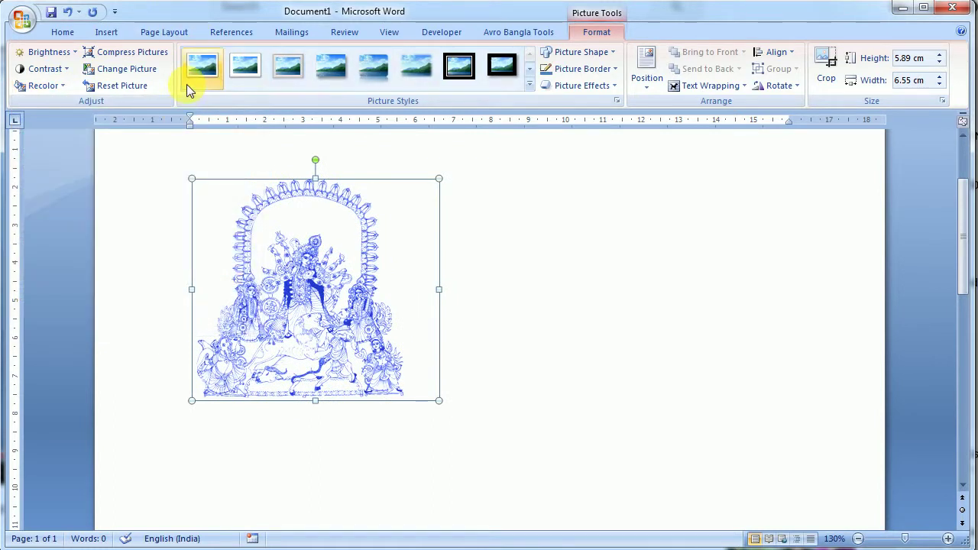
click(35, 89)
click(99, 190)
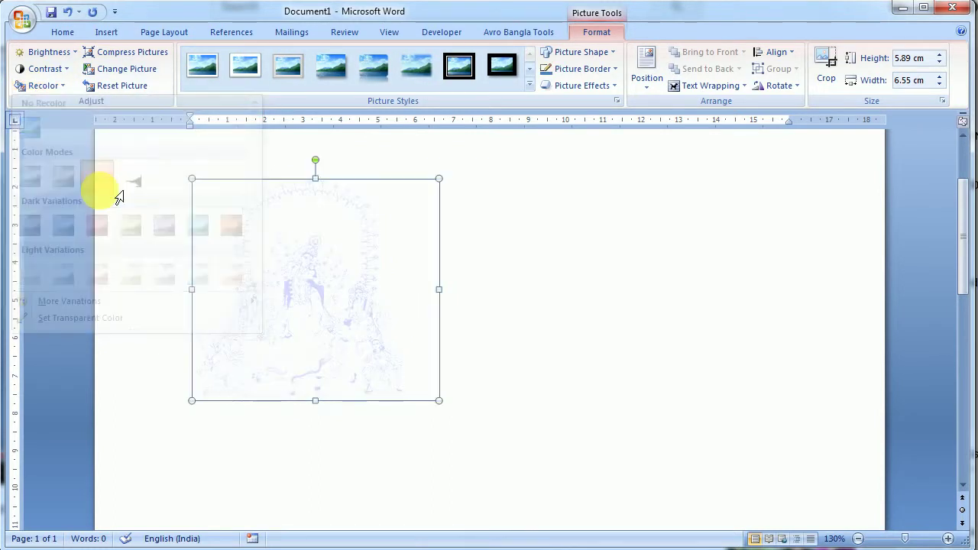
click(530, 273)
click(357, 290)
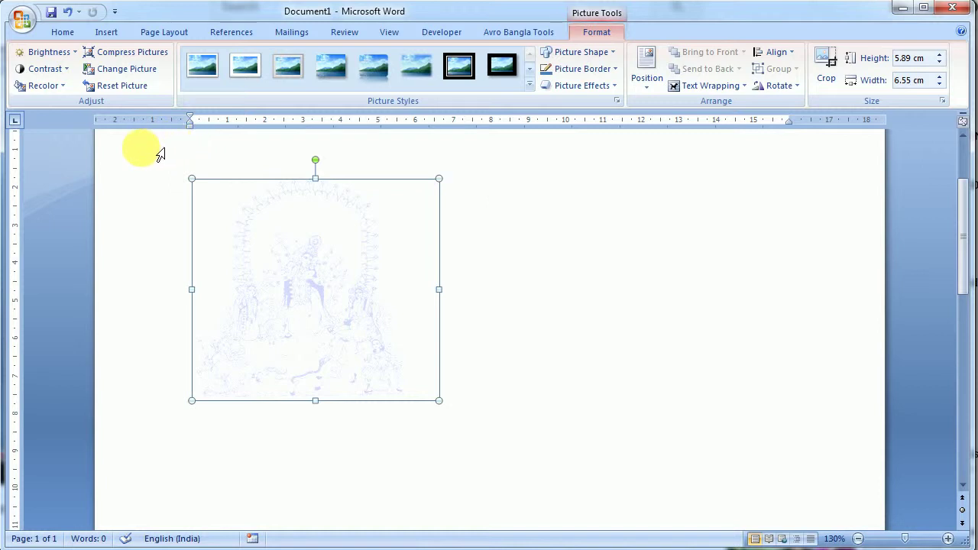
Reset the Durga picture to its original blue and shrink it to about 5.48 × 6.1 cm.
click(117, 89)
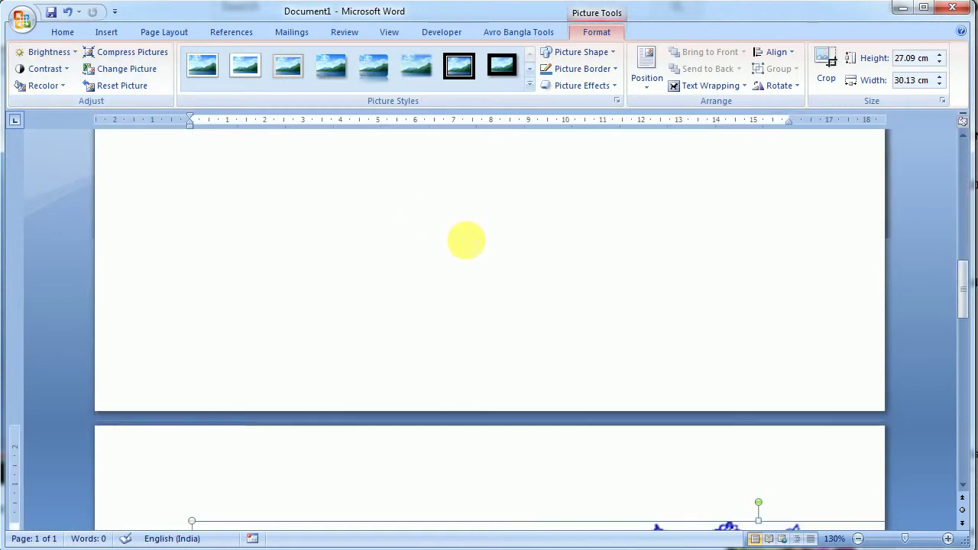
scroll(449, 230, up, 5)
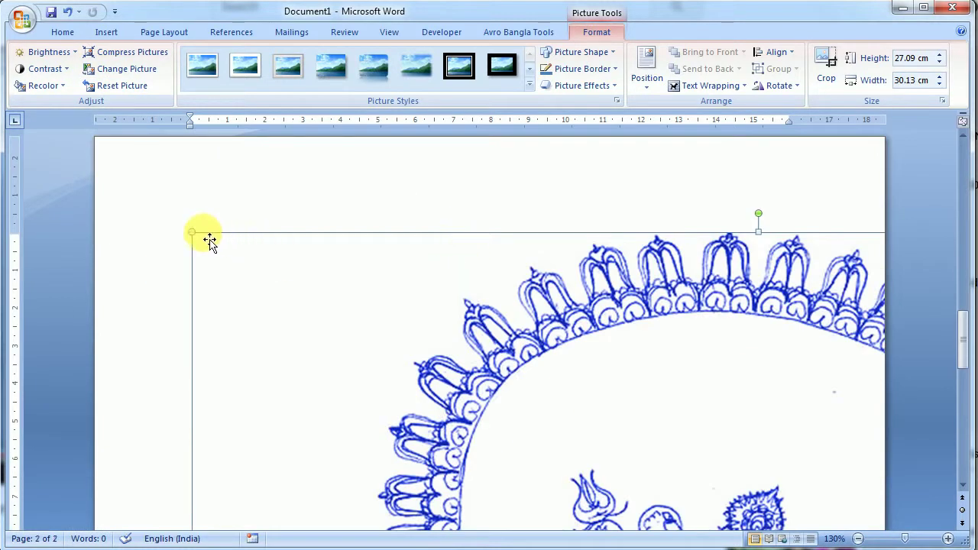
drag(191, 233, 625, 321)
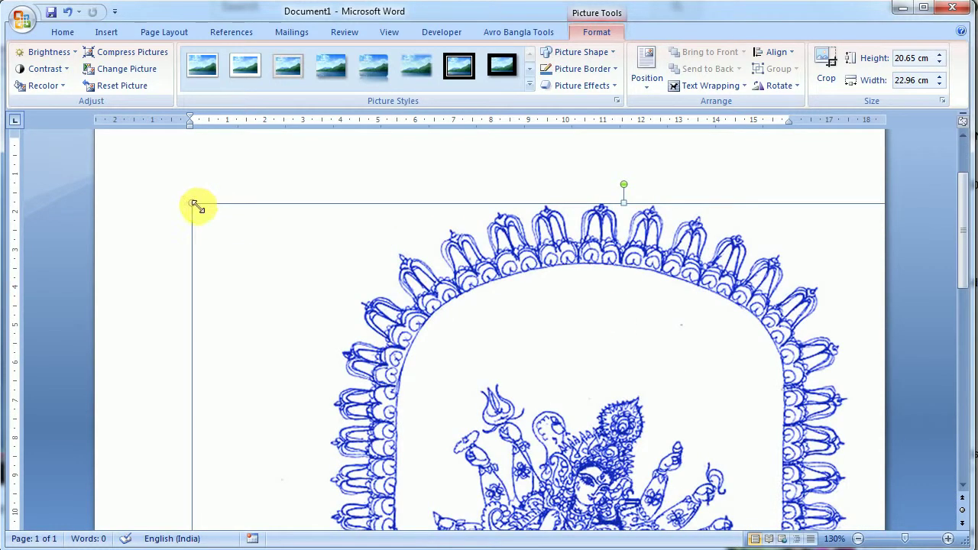
drag(194, 204, 521, 347)
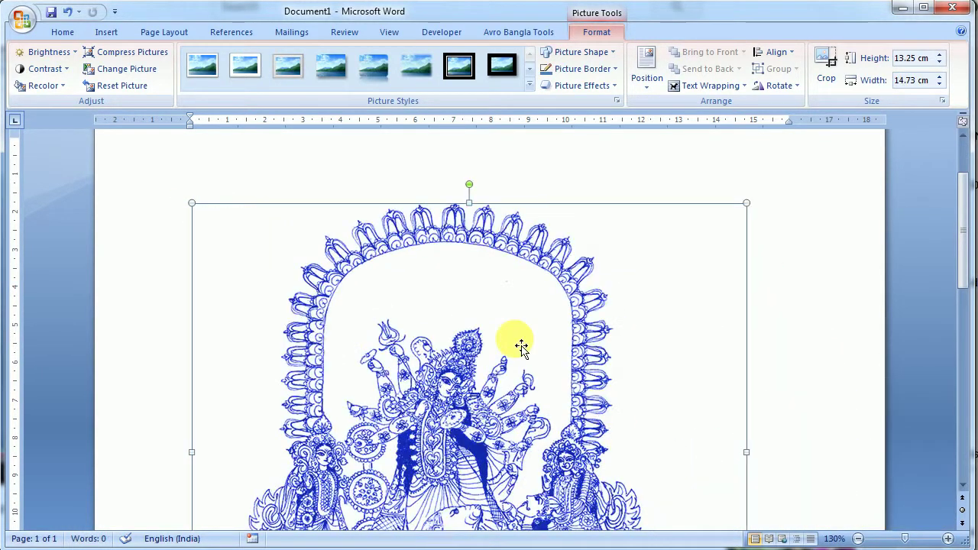
mouse_move(191, 203)
mouse_down()
mouse_move(462, 393)
mouse_move(452, 346)
mouse_up()
drag(192, 203, 286, 295)
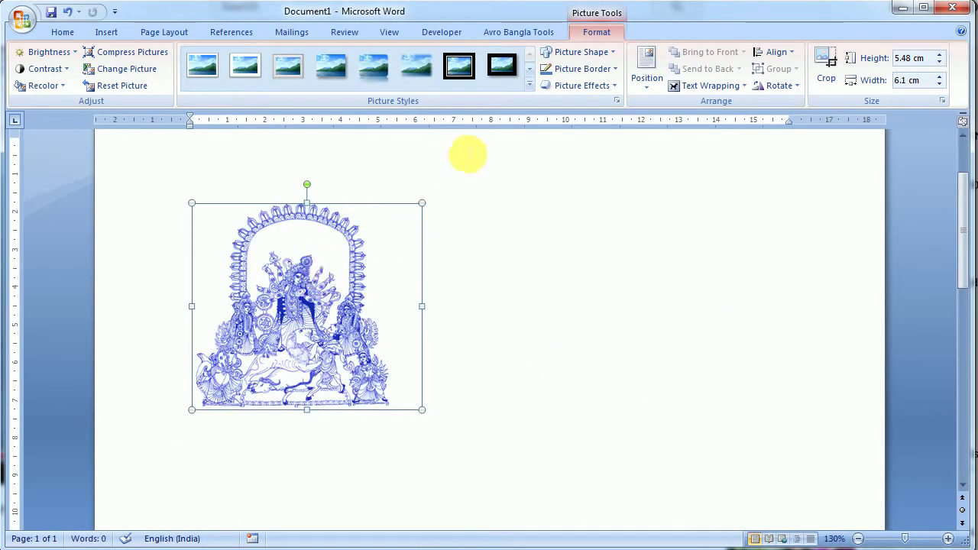
Apply the Perspective Shadow, White picture style to the Durga drawing.
click(528, 85)
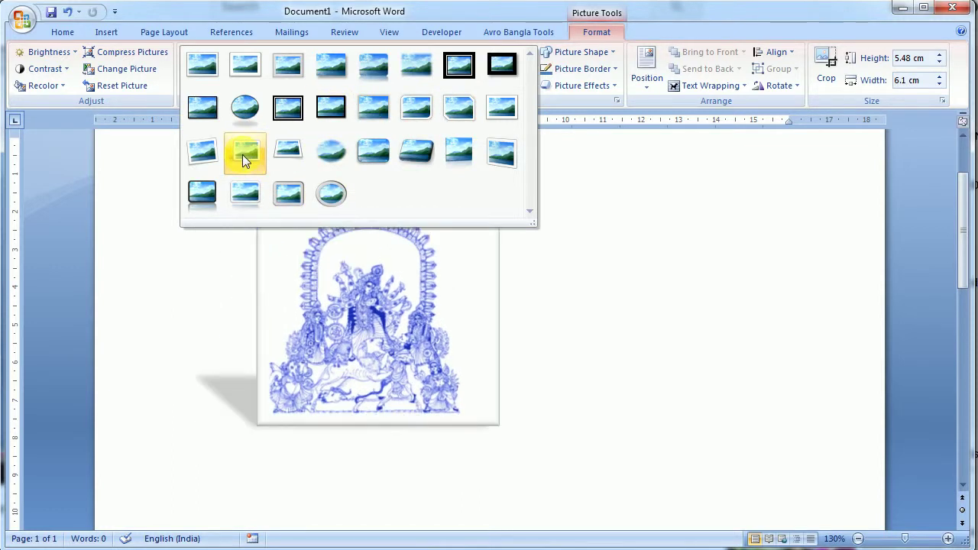
click(242, 154)
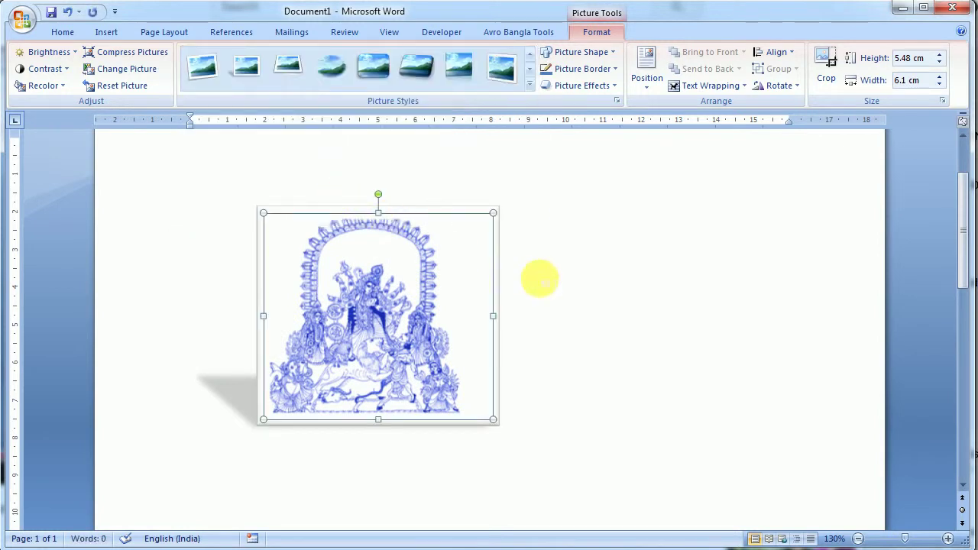
click(547, 281)
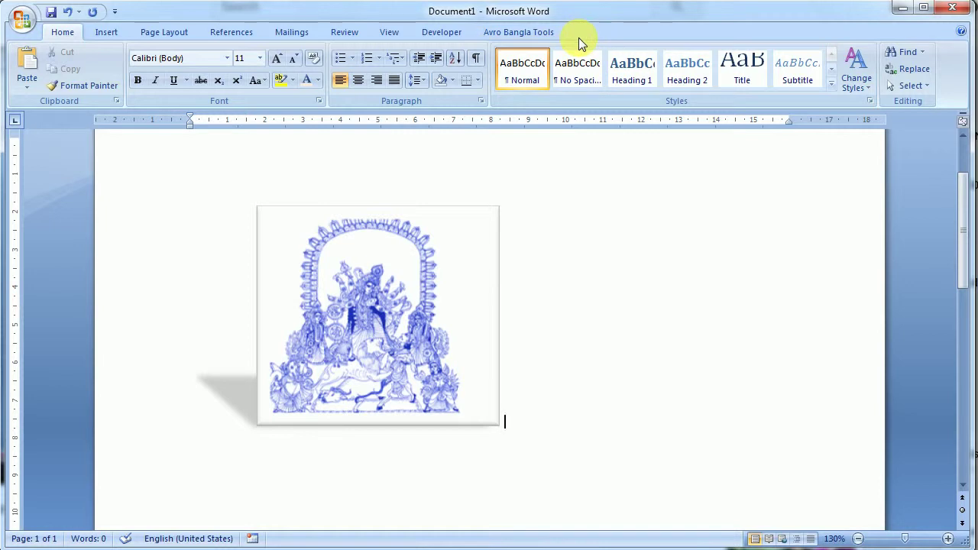
click(396, 279)
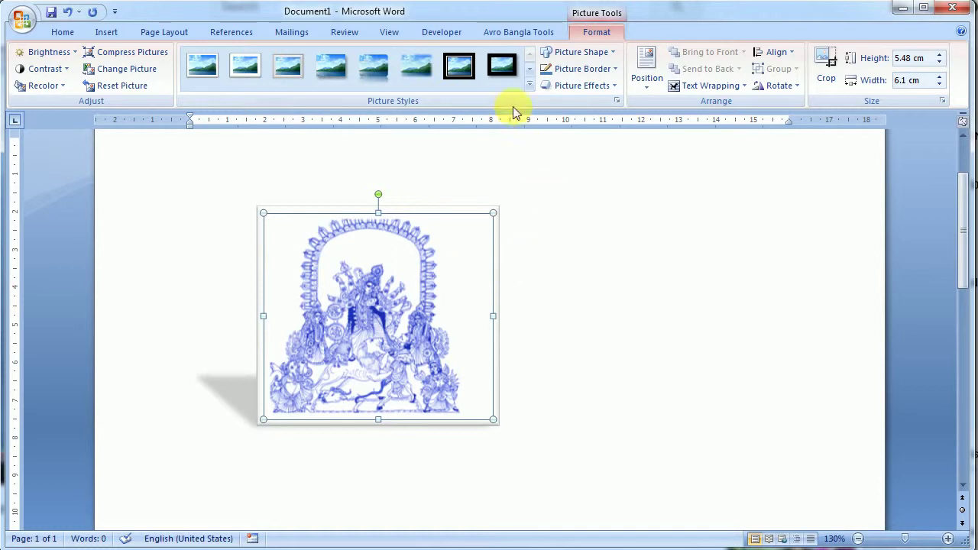
Try parallelogram and triangle picture shapes, then settle on a quad-arrow callout shape.
click(604, 55)
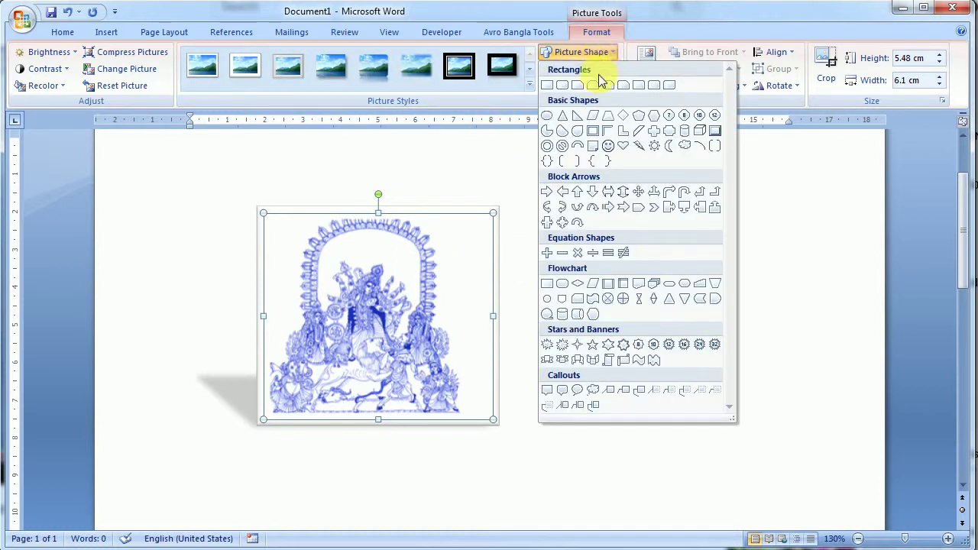
click(593, 284)
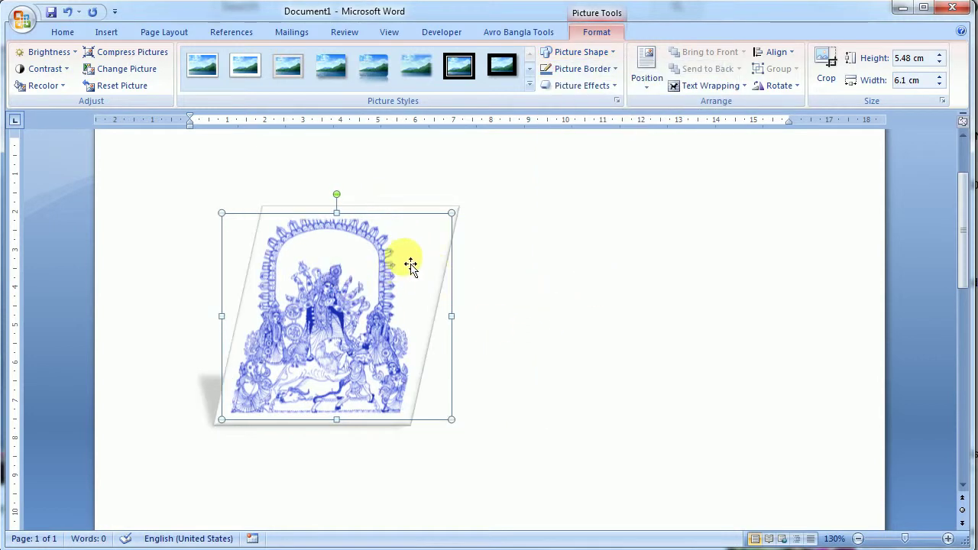
click(593, 55)
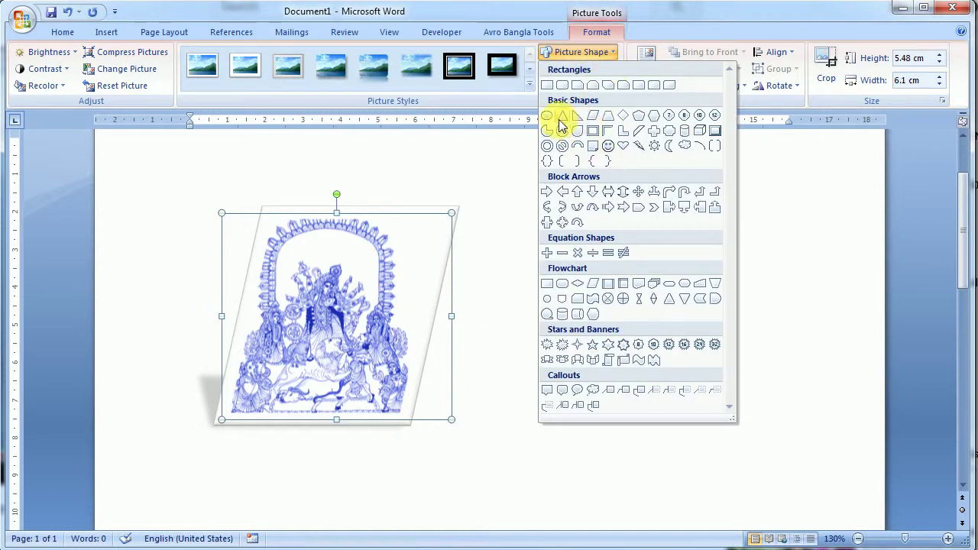
click(560, 119)
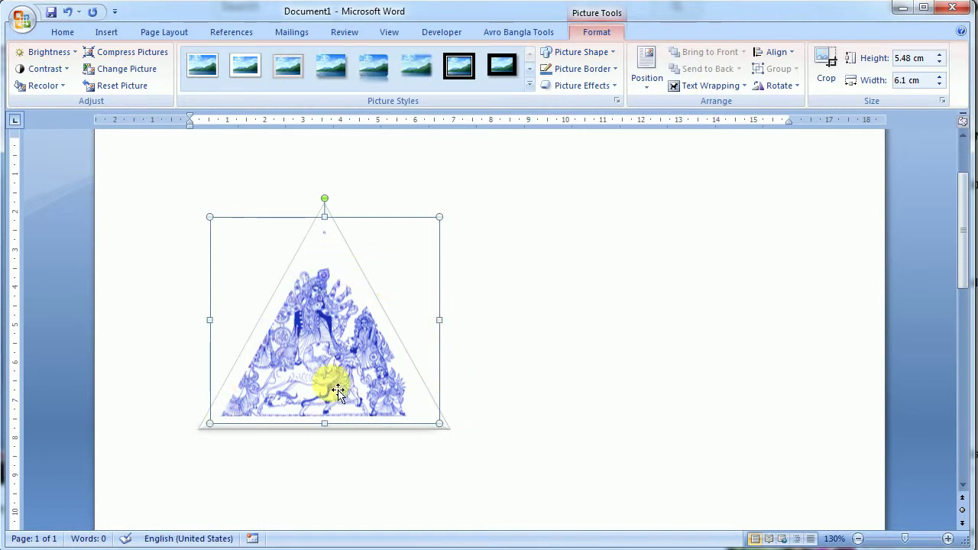
click(580, 52)
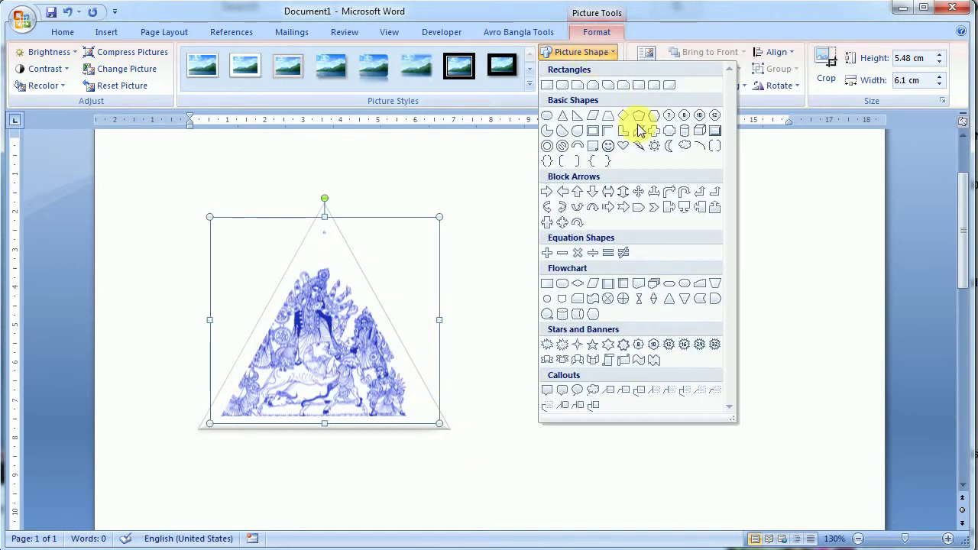
click(547, 222)
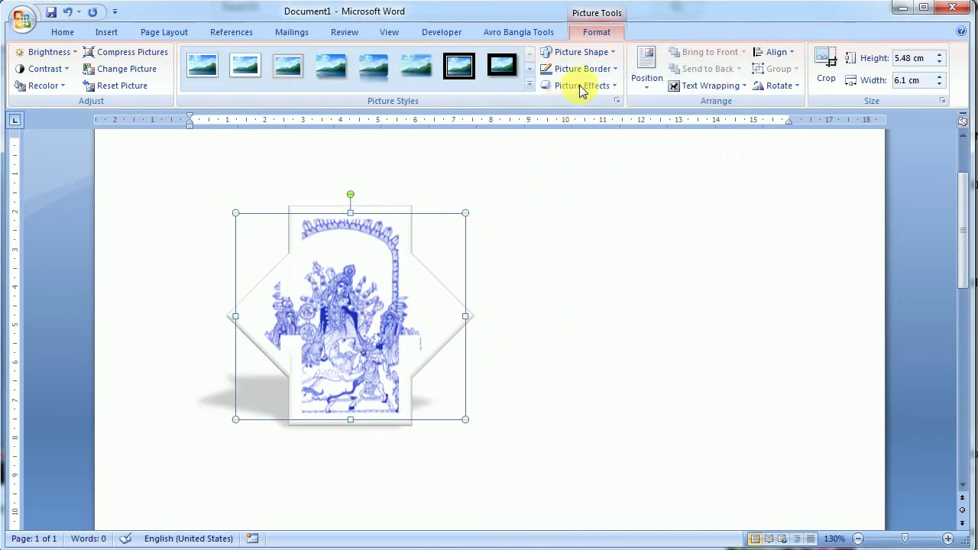
click(605, 72)
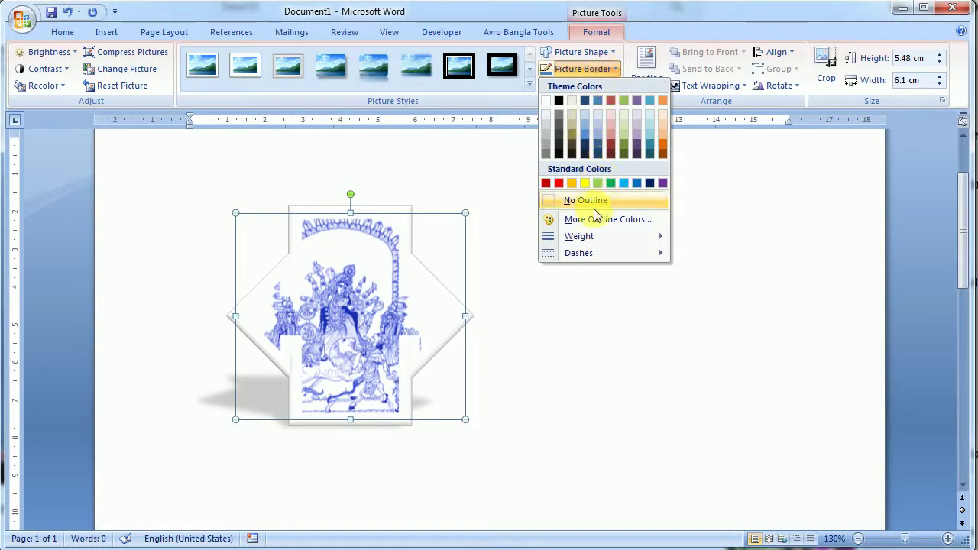
mouse_move(604, 236)
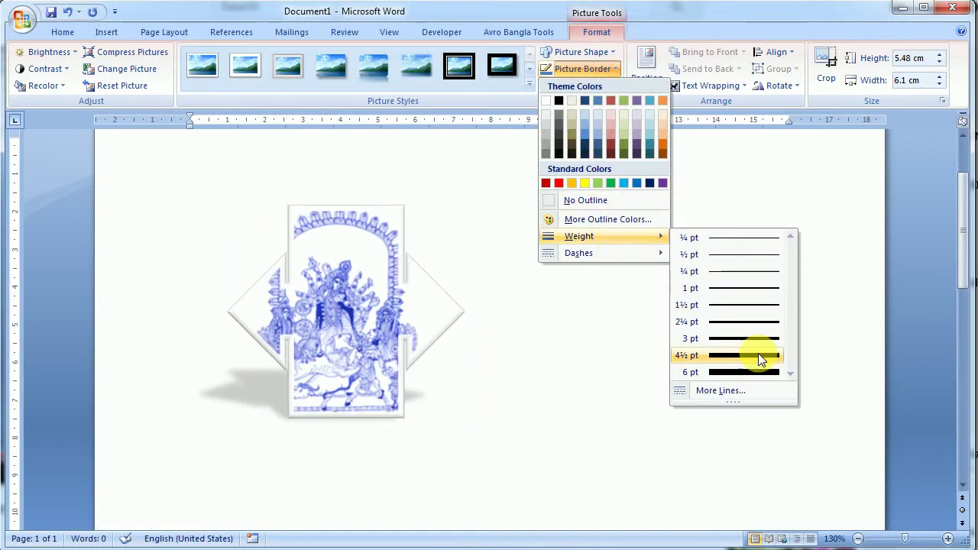
Give the picture a 4½ pt border, a plain rectangle shape and a red outline.
click(758, 353)
click(578, 52)
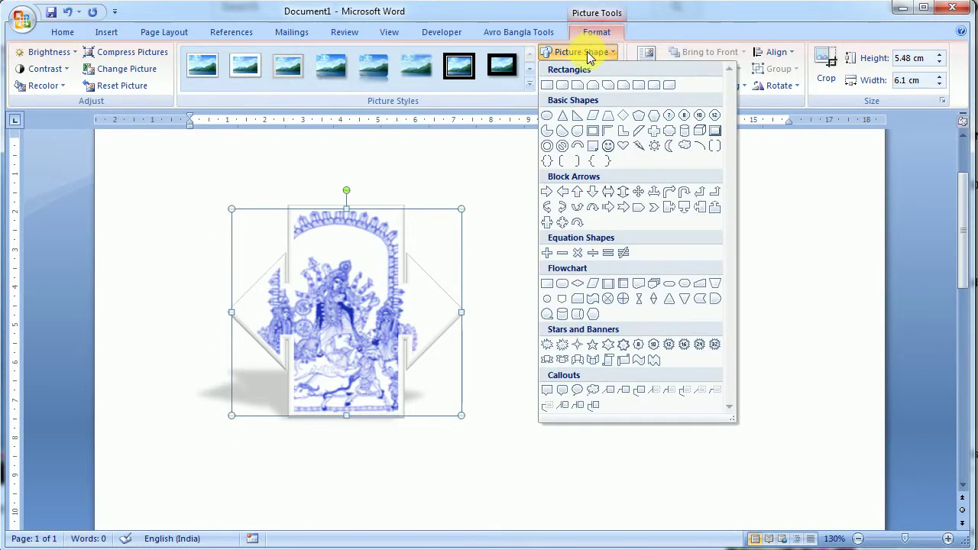
click(546, 87)
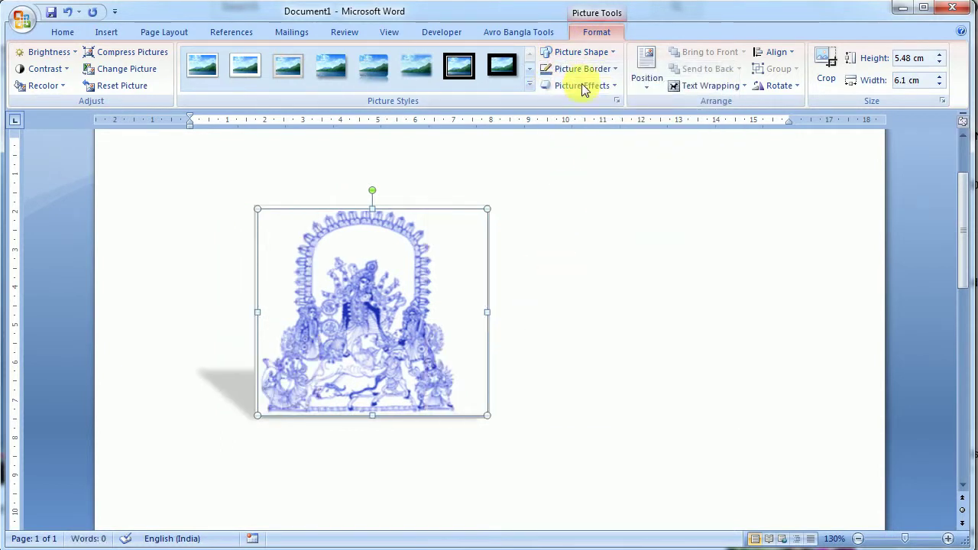
click(582, 69)
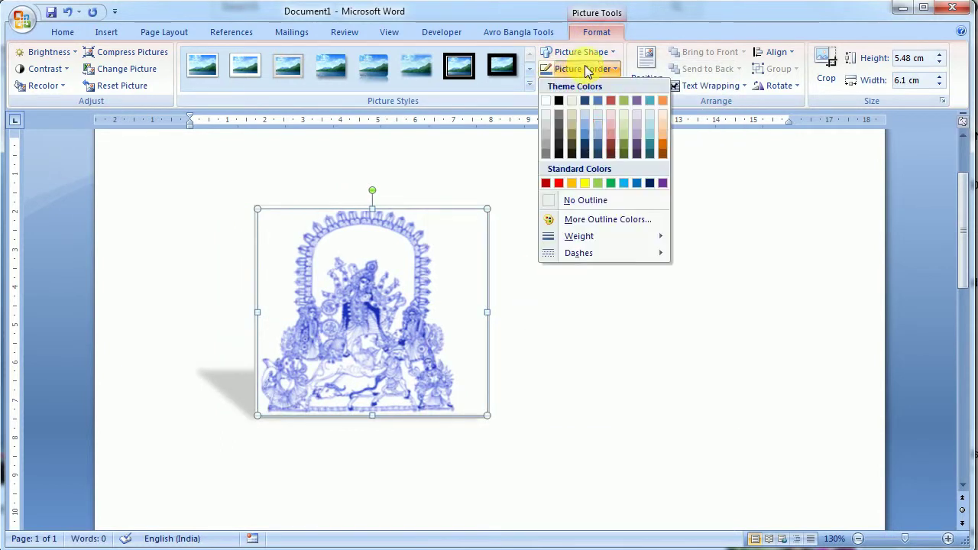
click(560, 184)
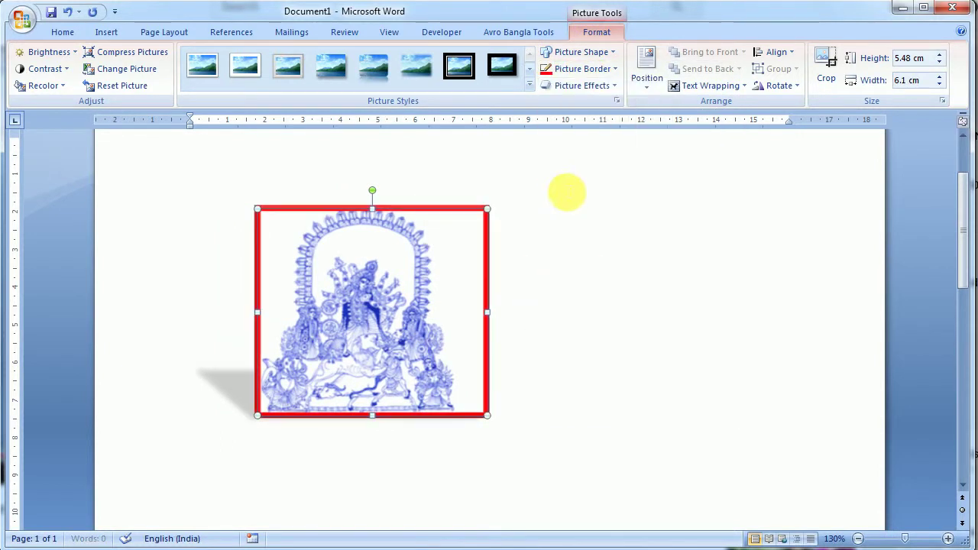
click(611, 73)
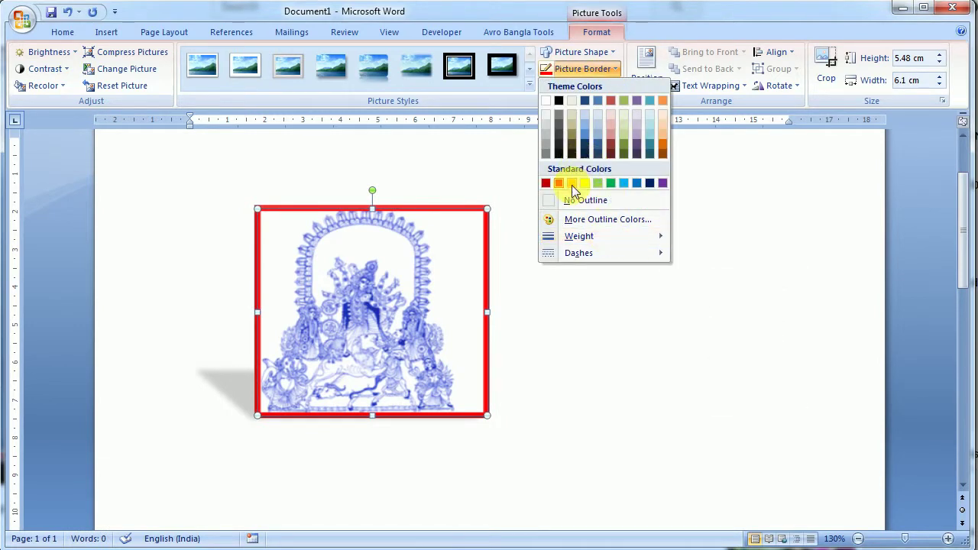
mouse_move(578, 253)
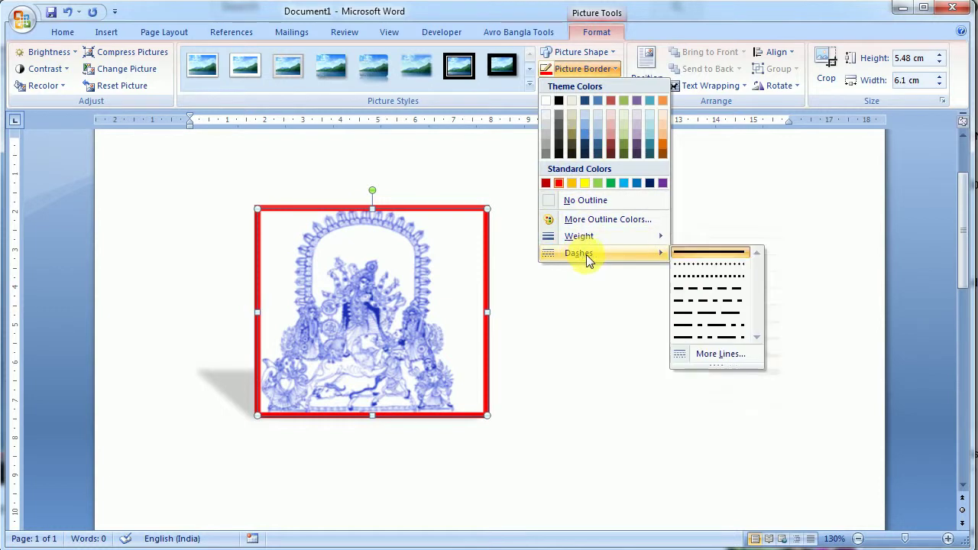
click(709, 267)
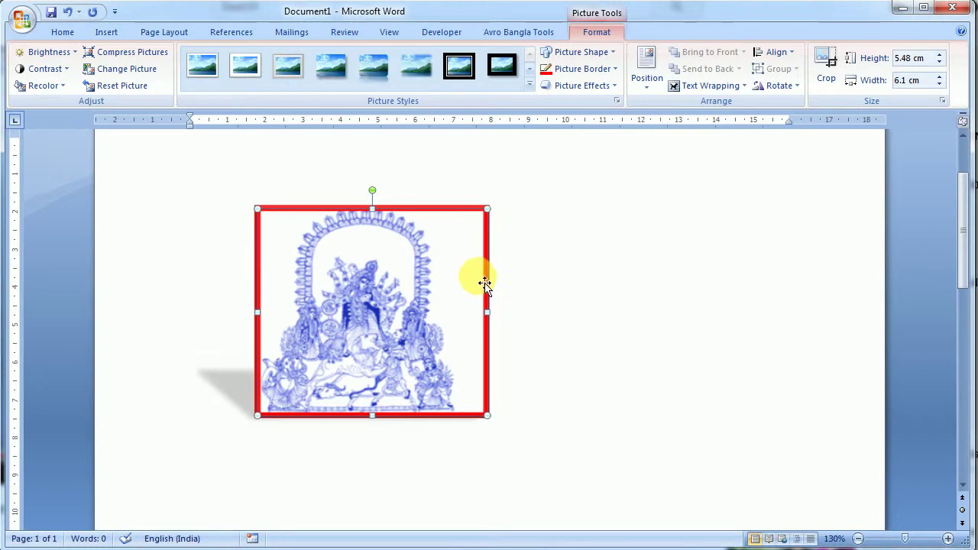
click(584, 87)
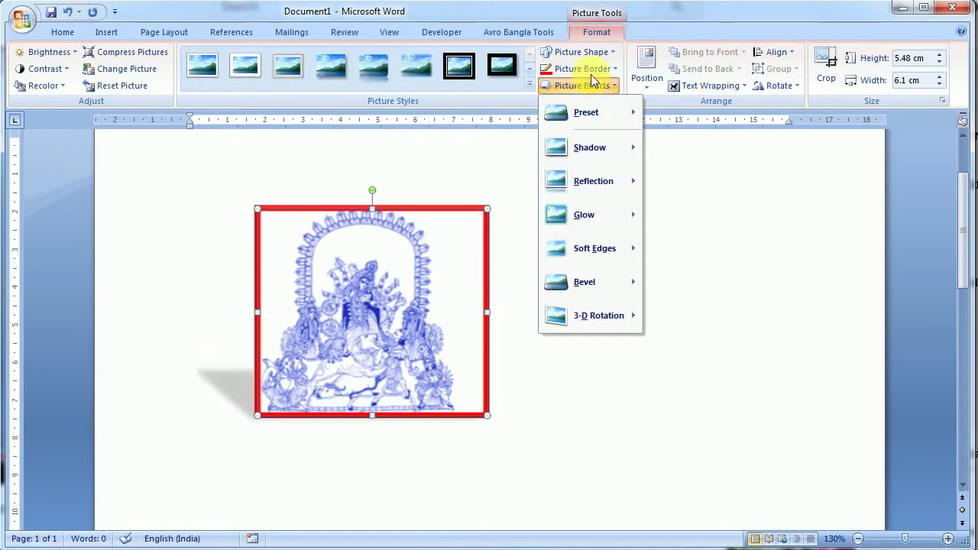
click(588, 70)
mouse_move(578, 253)
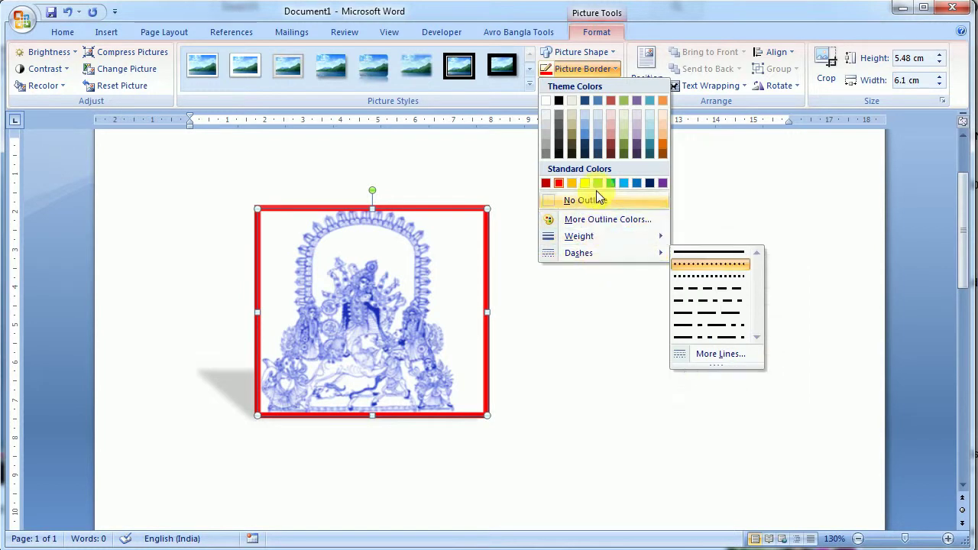
key(Escape)
Apply a preset soft bevel effect to the Durga Puja picture.
click(574, 295)
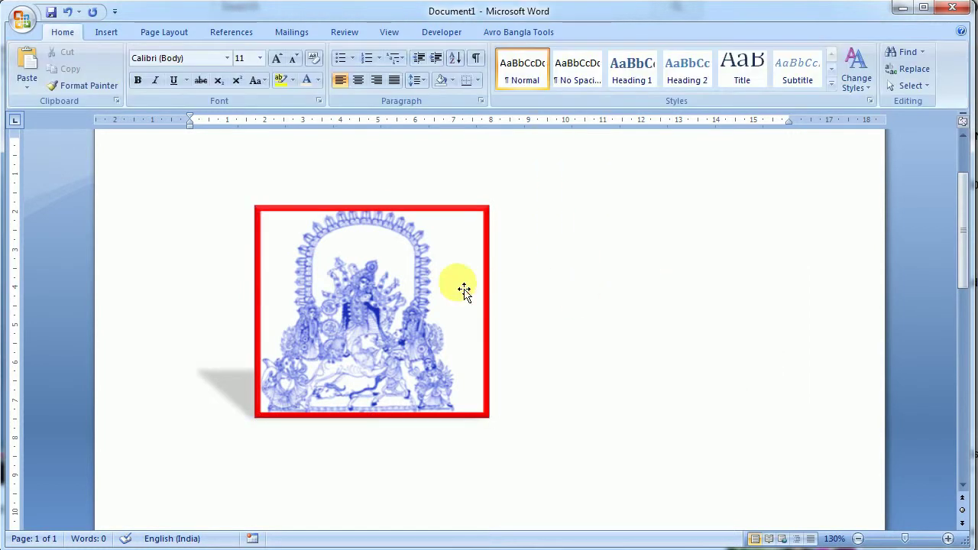
click(464, 291)
double_click(592, 34)
click(589, 33)
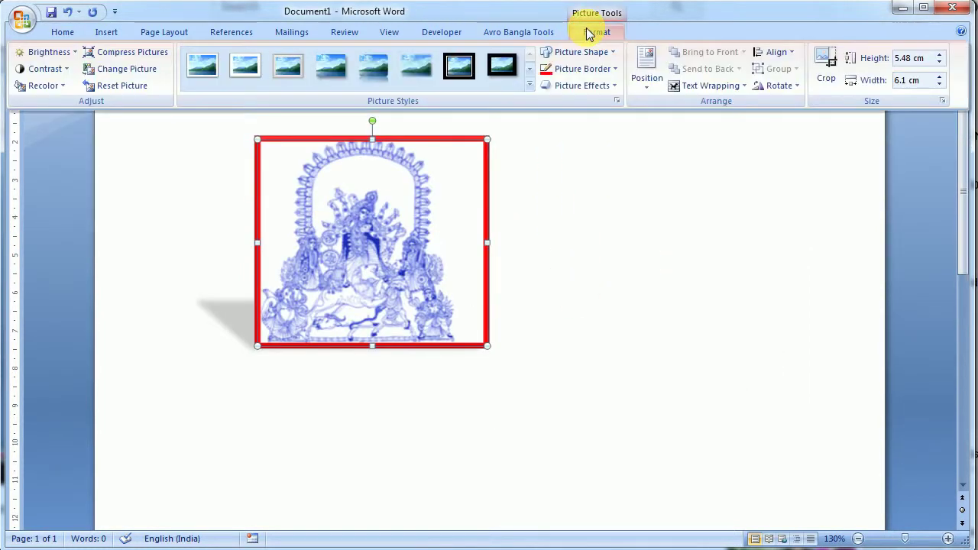
click(581, 88)
mouse_move(588, 113)
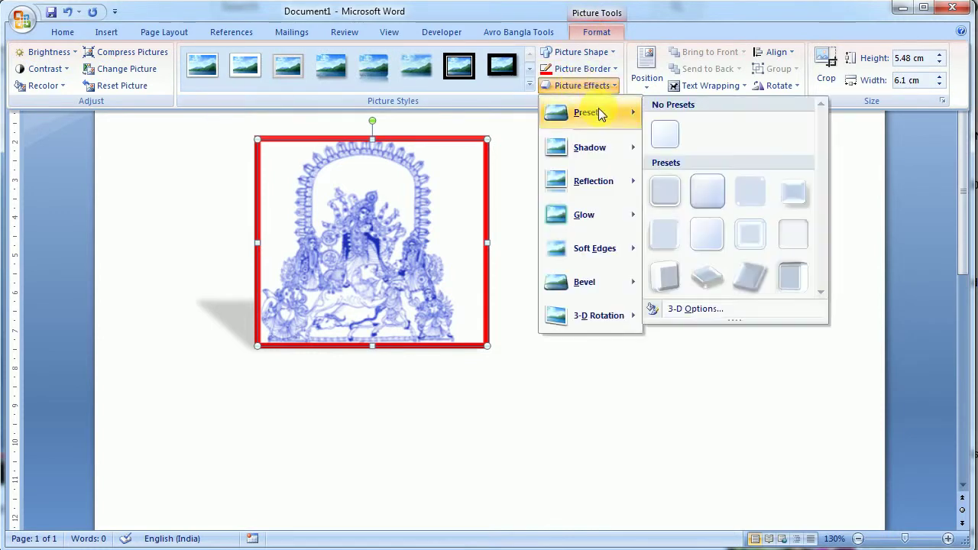
click(695, 190)
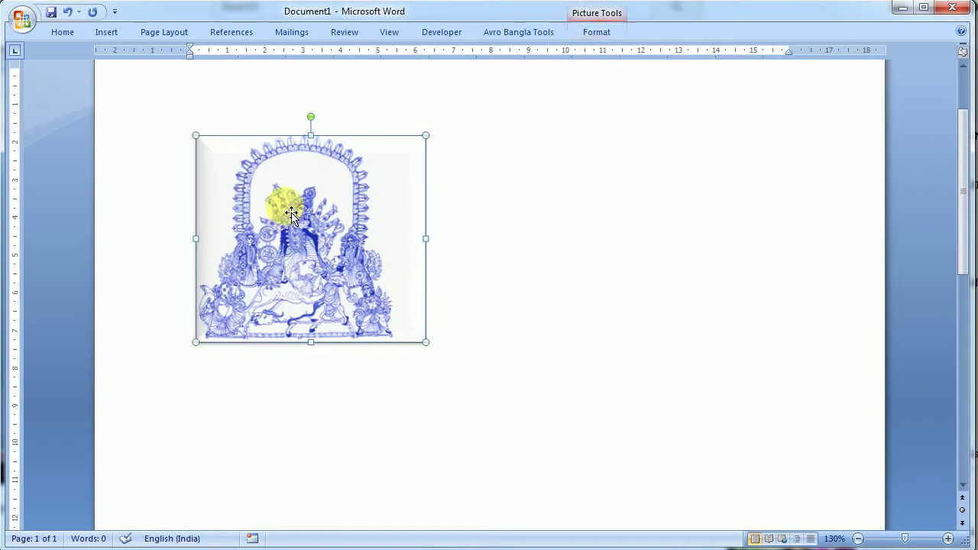
Restore the full ribbon, then add a red glow and a reflection to the picture.
right_click(649, 32)
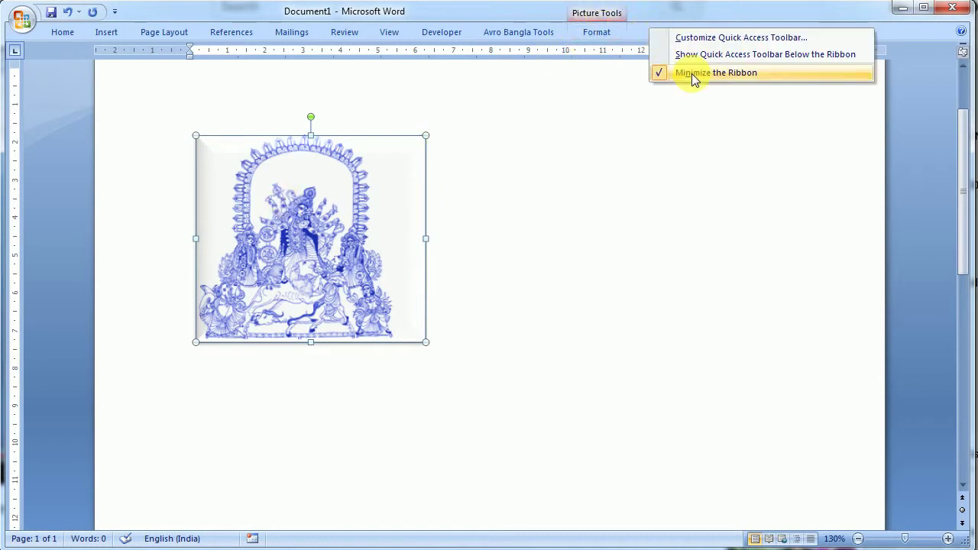
click(689, 74)
click(602, 86)
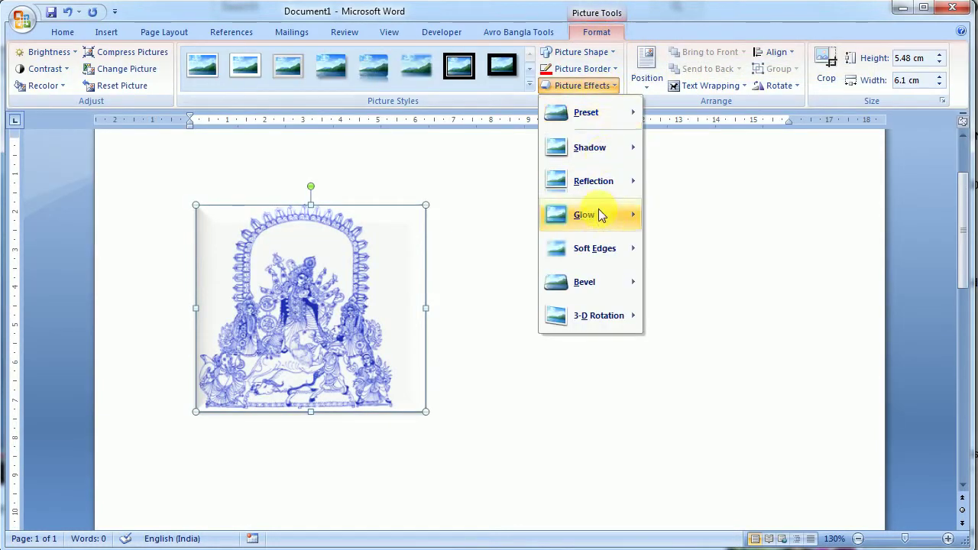
mouse_move(584, 215)
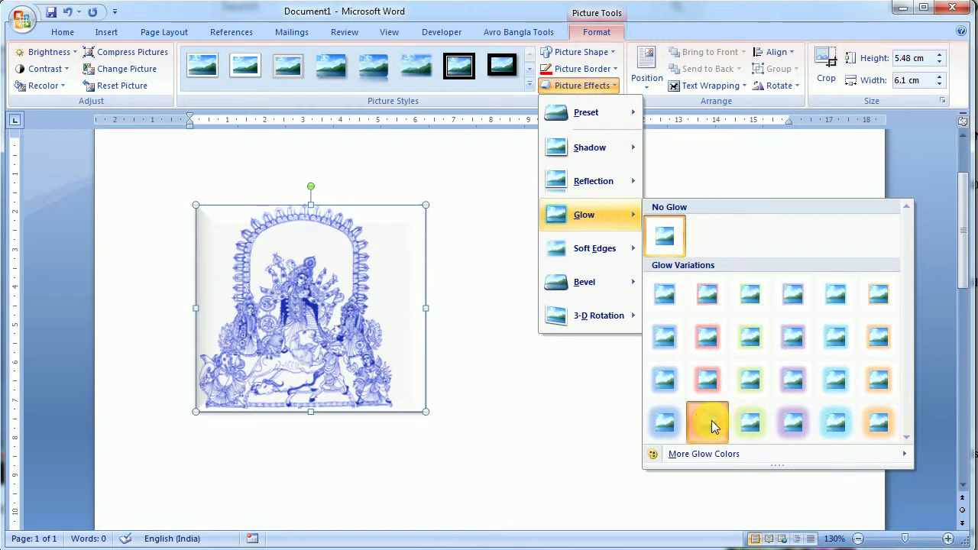
click(716, 423)
click(605, 87)
mouse_move(584, 282)
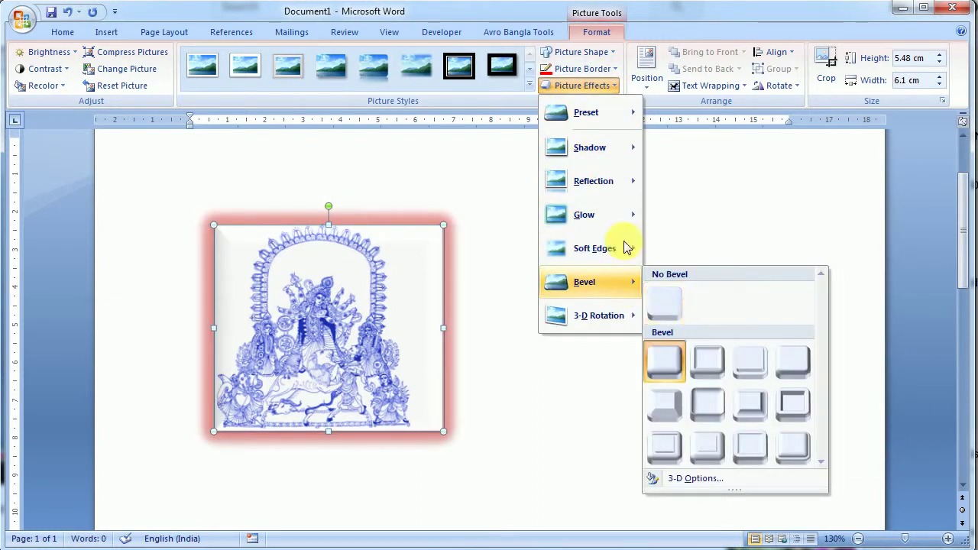
mouse_move(593, 181)
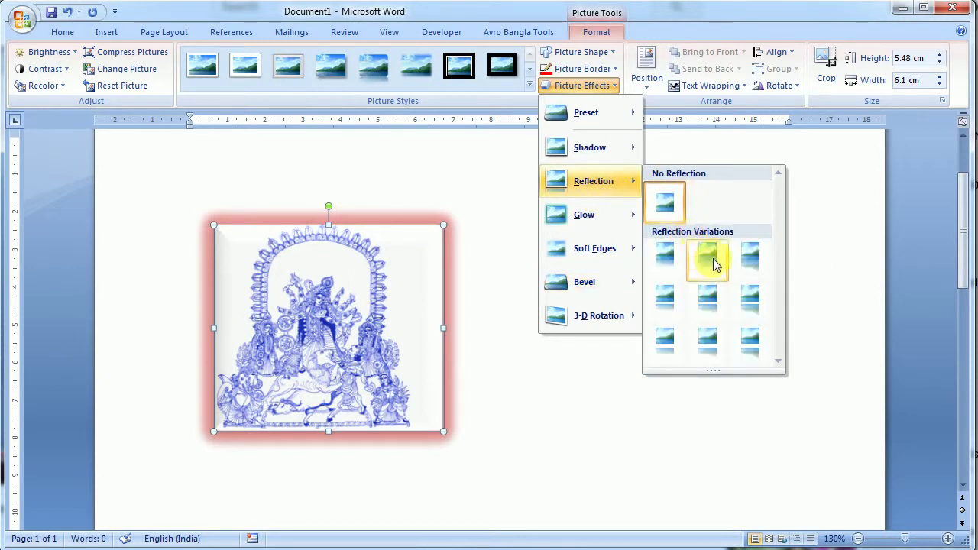
click(708, 255)
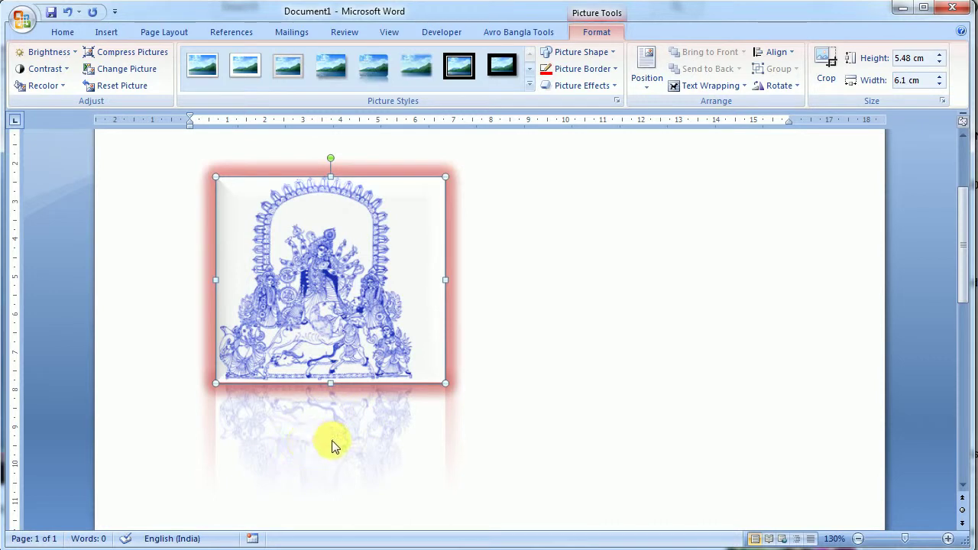
Try 5 Point soft edges on the picture, then revert to No Soft Edges.
click(600, 86)
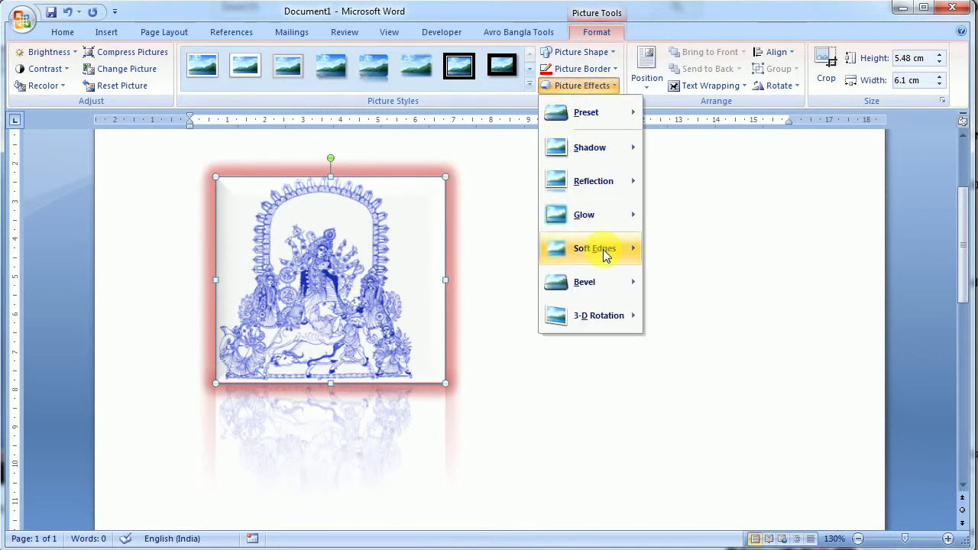
mouse_move(594, 248)
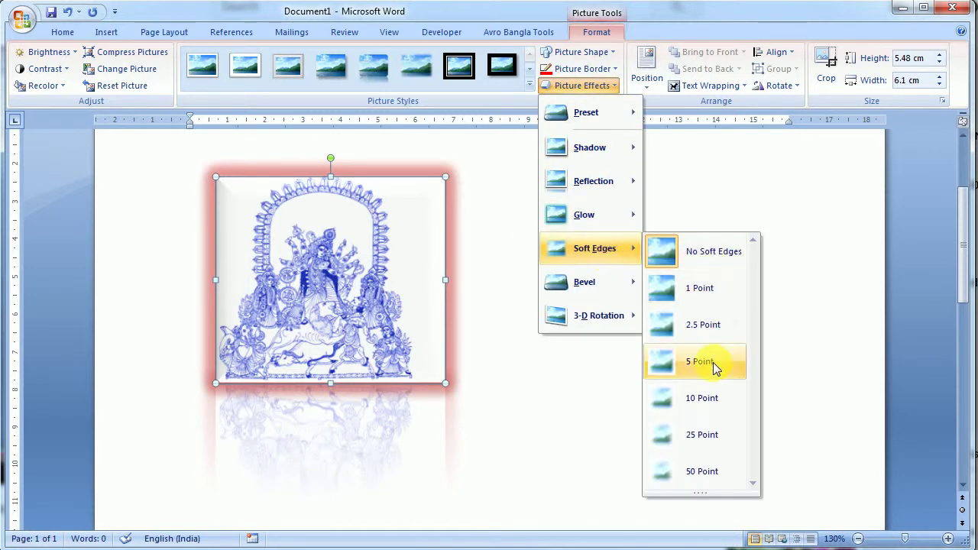
click(716, 368)
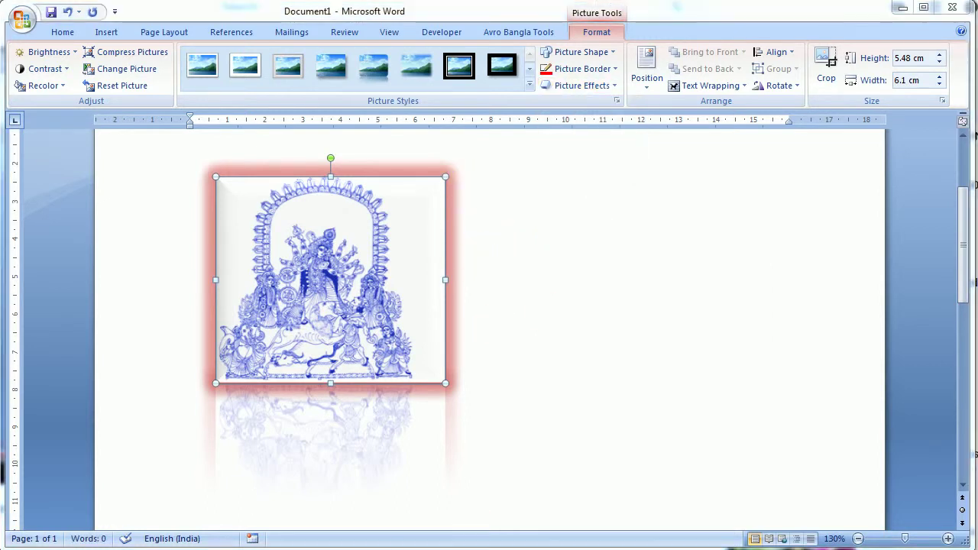
click(517, 186)
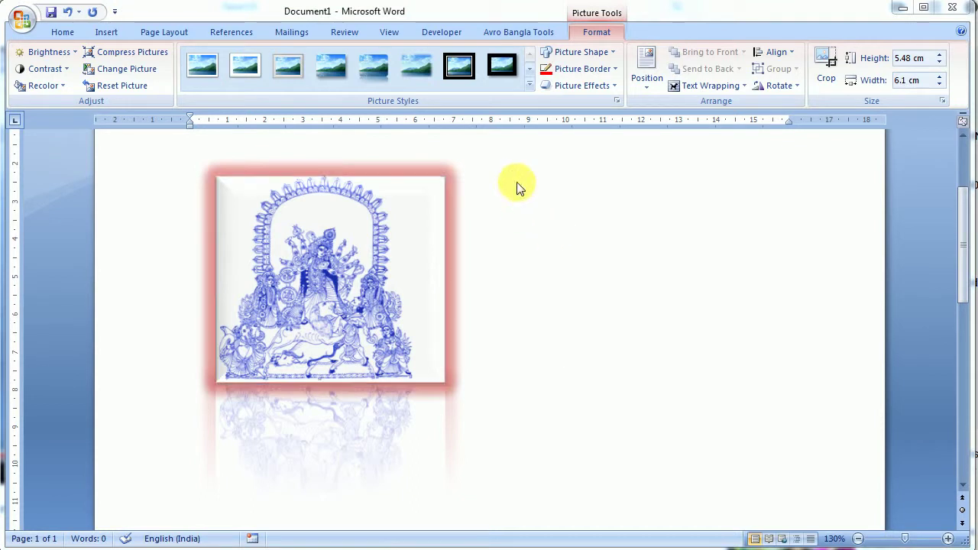
click(592, 85)
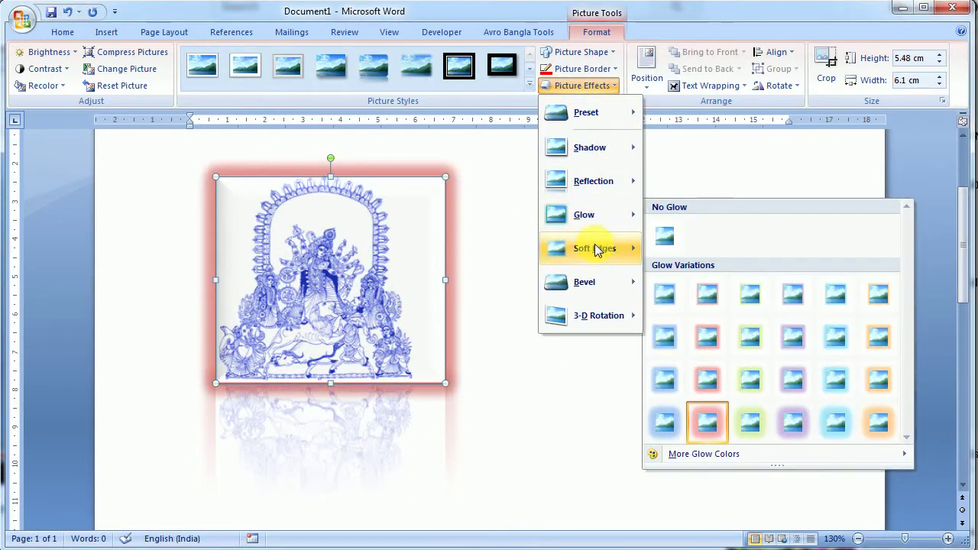
mouse_move(595, 248)
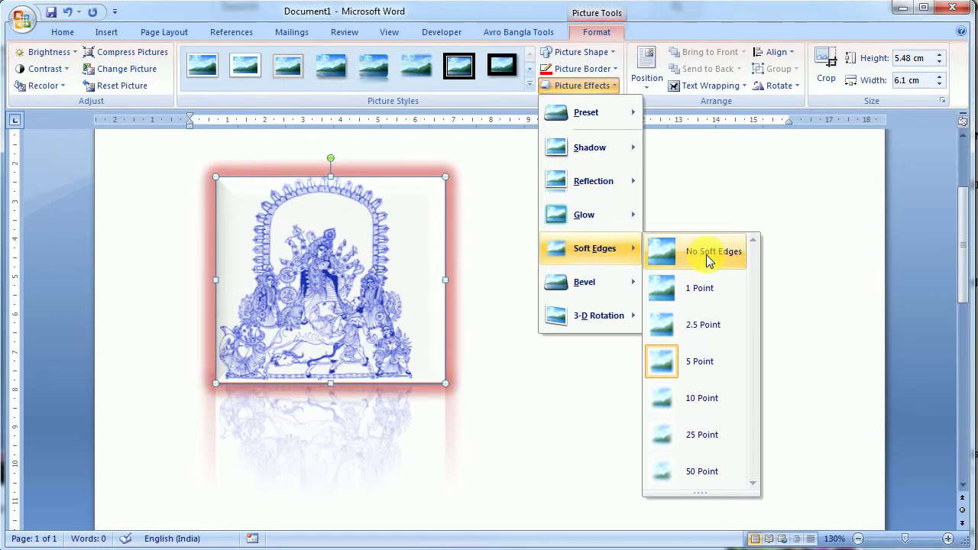
click(708, 261)
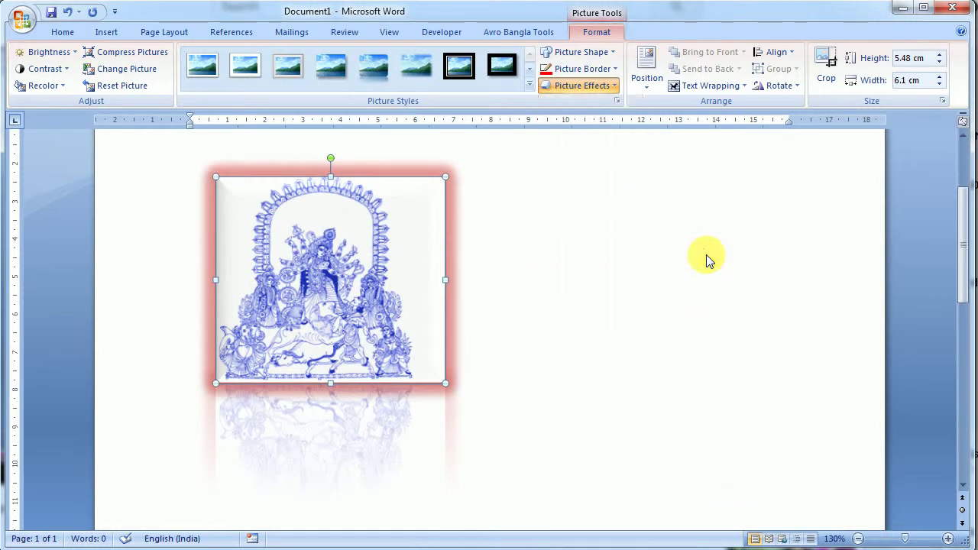
Choose No Reflection to remove the picture's reflection.
click(589, 85)
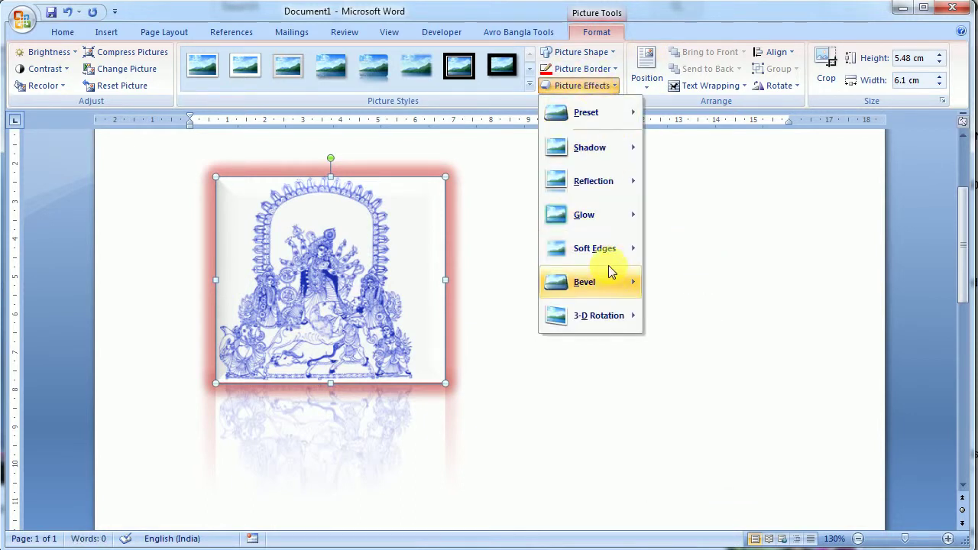
mouse_move(593, 181)
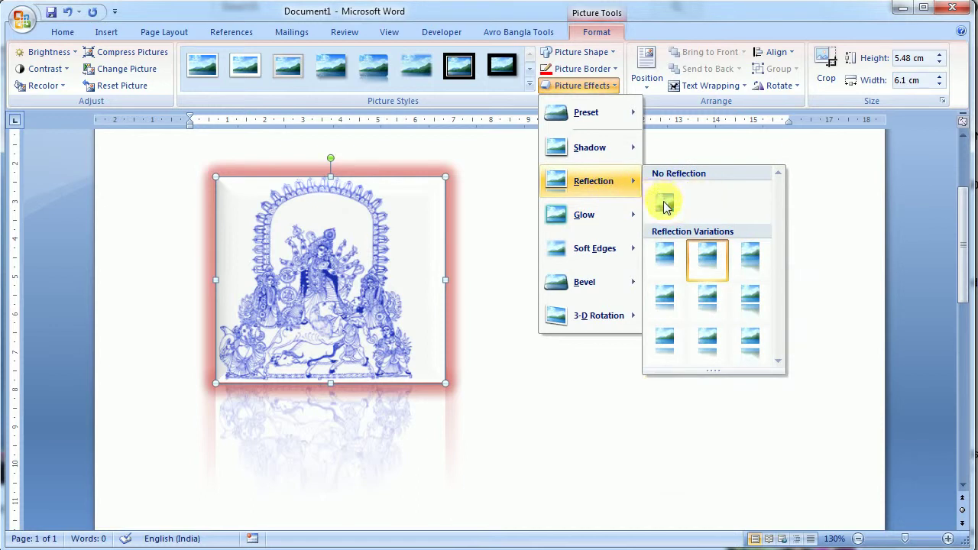
click(648, 207)
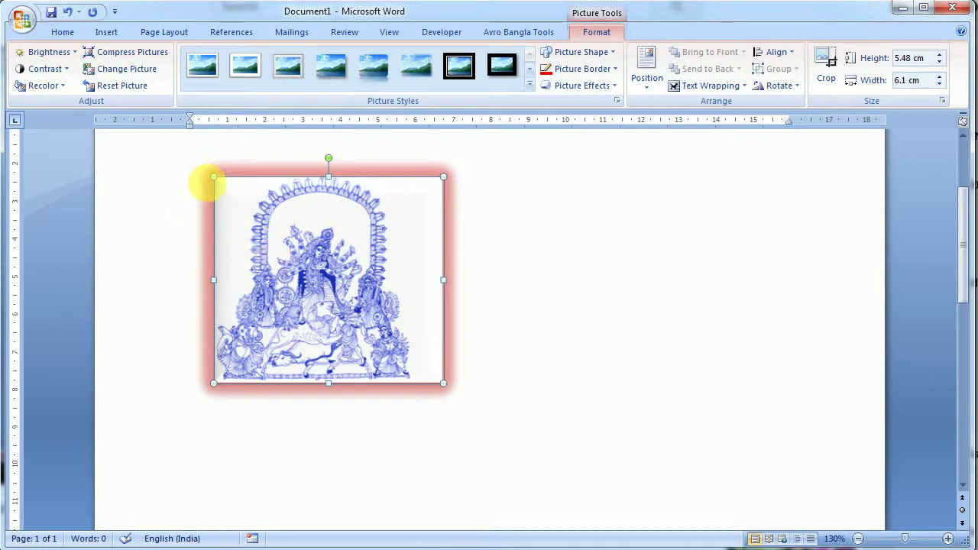
click(200, 179)
click(220, 338)
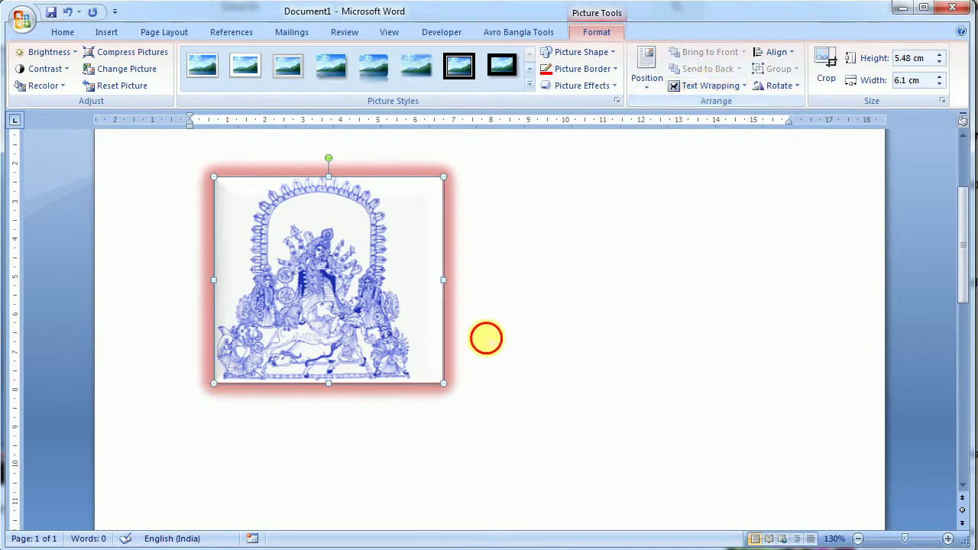
Shrink the picture to about a third of its size and type '=' on the first line.
click(485, 338)
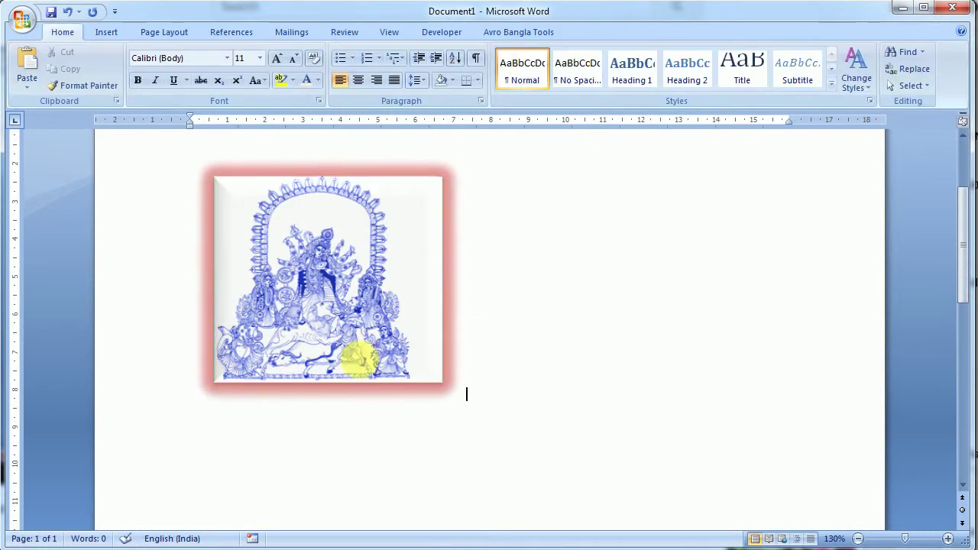
click(205, 375)
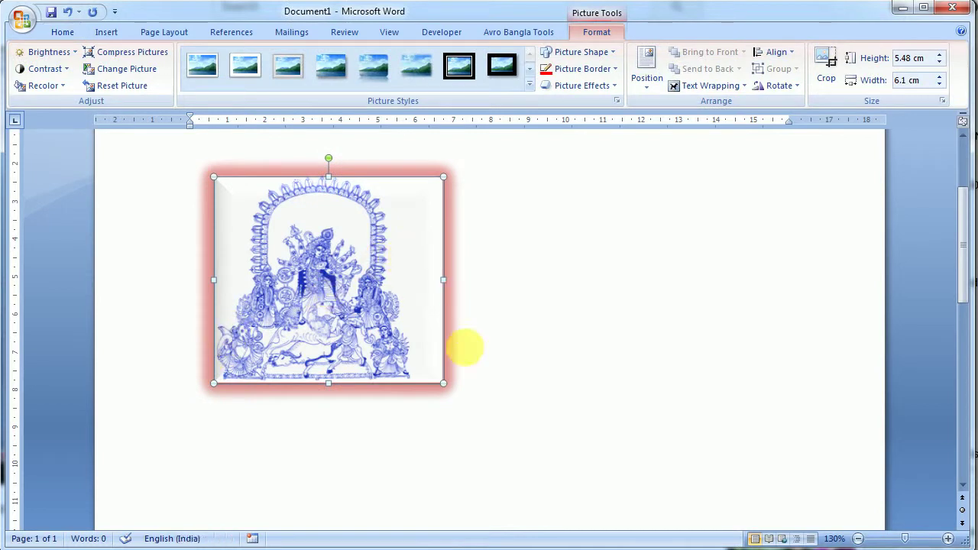
click(479, 341)
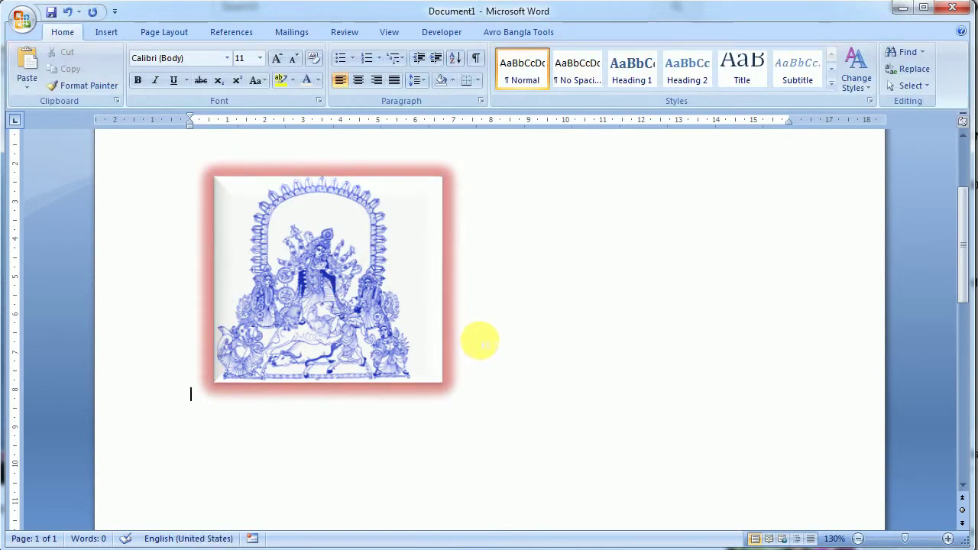
key(ctrl+Home)
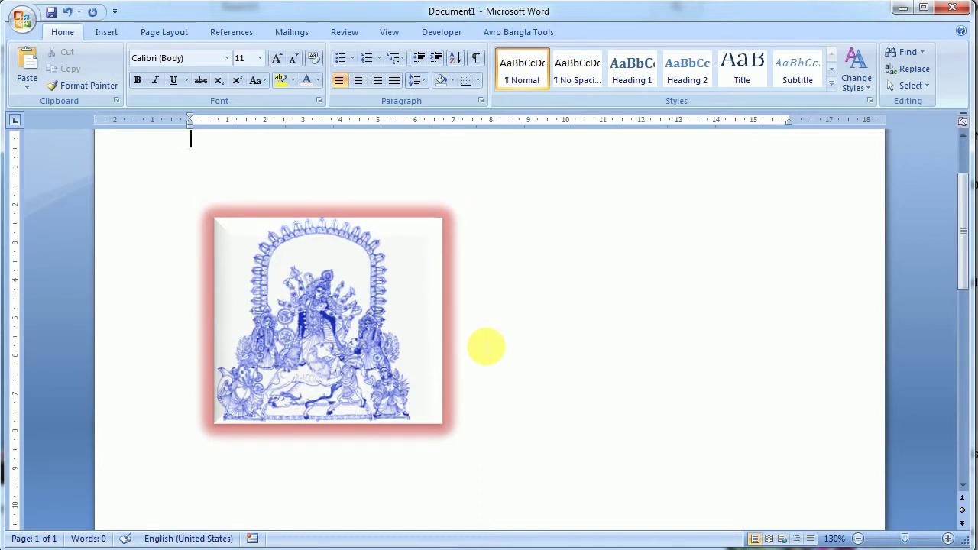
click(255, 327)
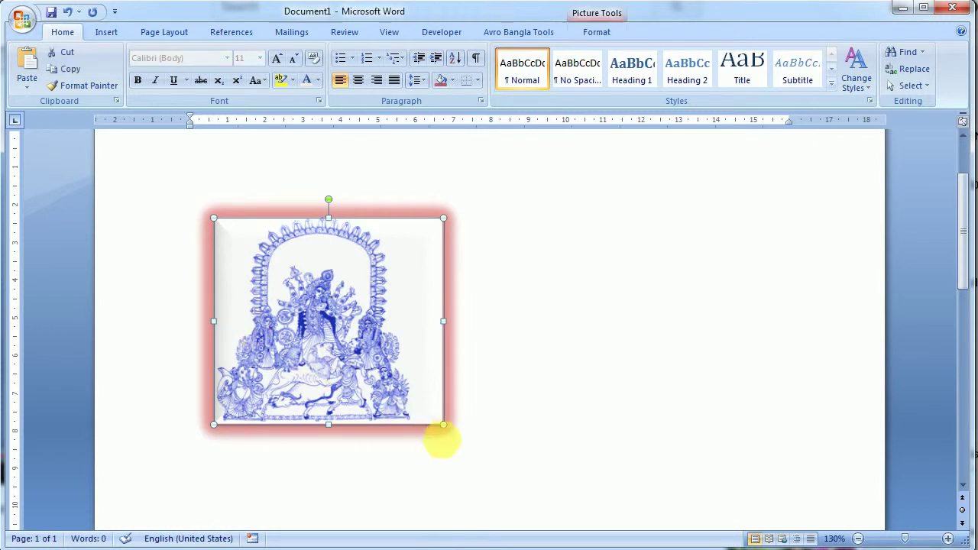
drag(448, 428, 294, 289)
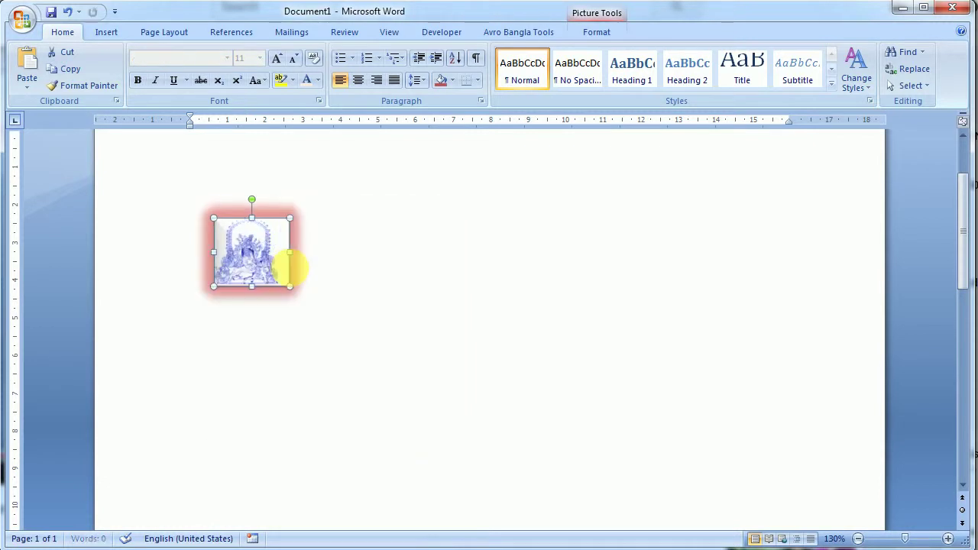
click(280, 159)
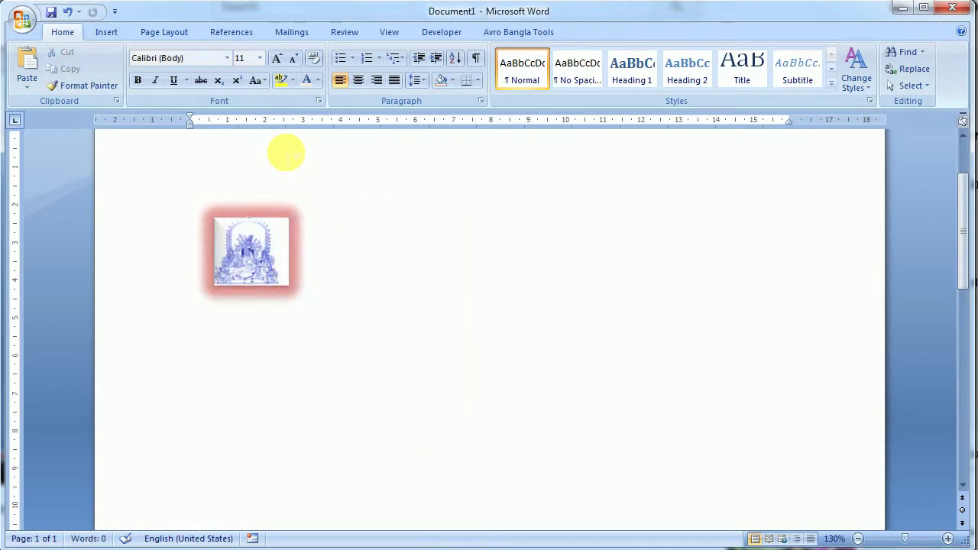
text(=rand()
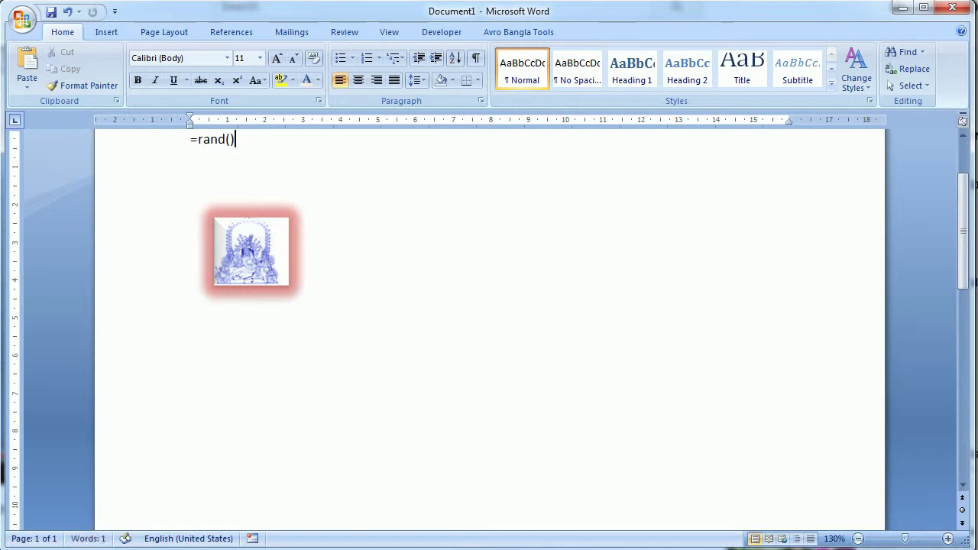
Expand =rand() into sample text and drag the thumbnail into the first paragraph.
key(Return)
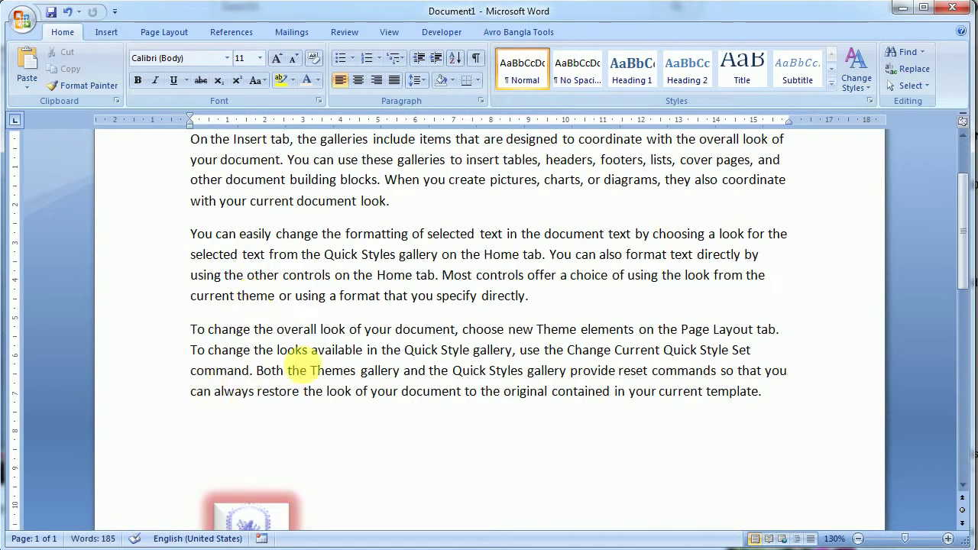
drag(257, 517, 402, 200)
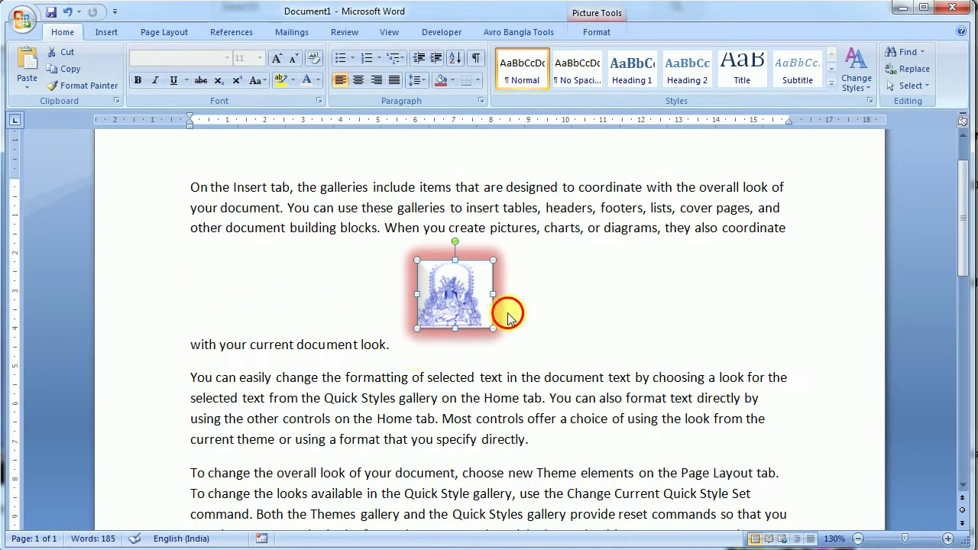
Drag the thumbnail between 'these' and 'galleries' in the first paragraph.
click(376, 301)
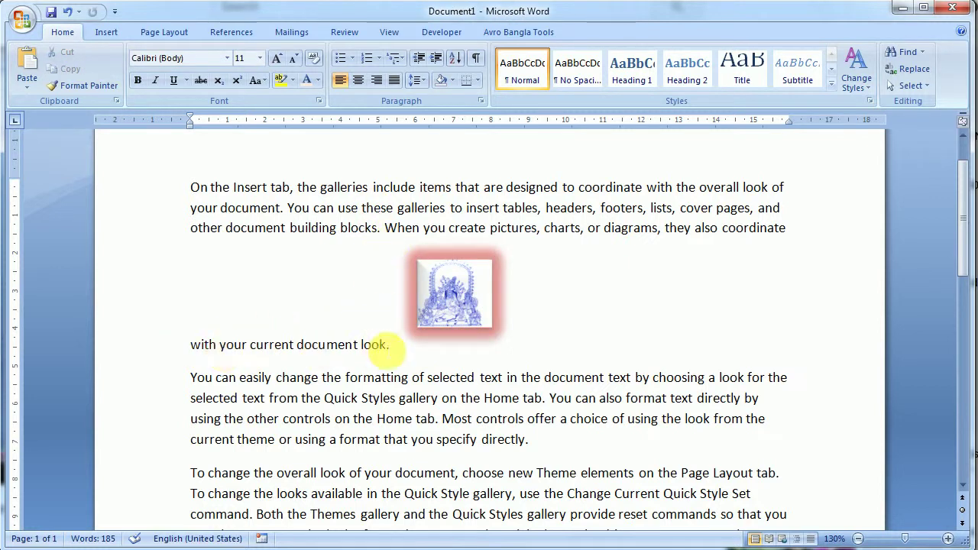
click(409, 348)
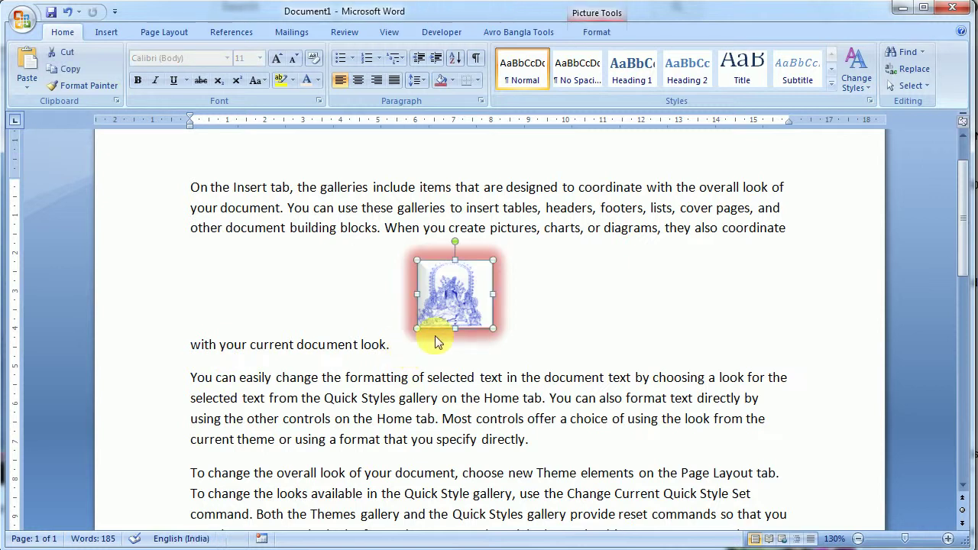
drag(452, 319, 395, 208)
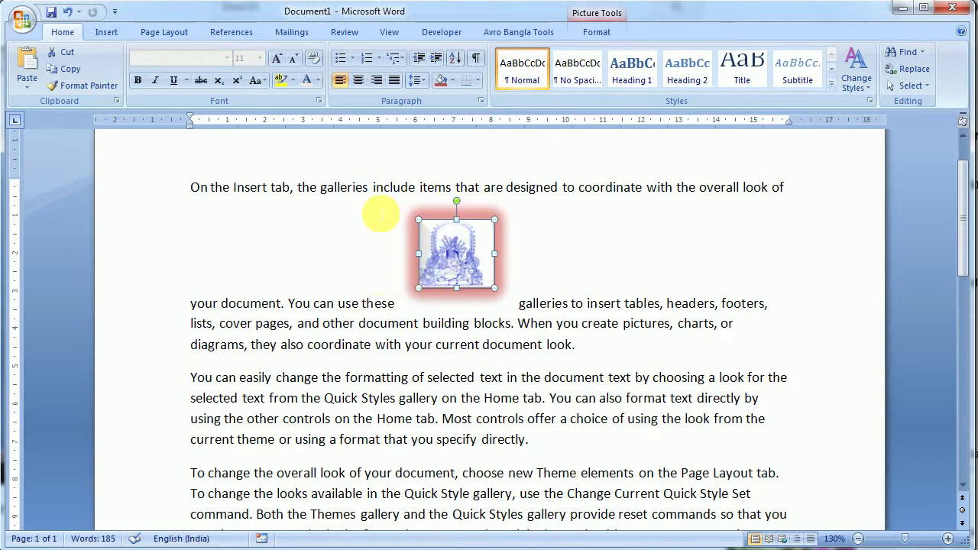
click(599, 32)
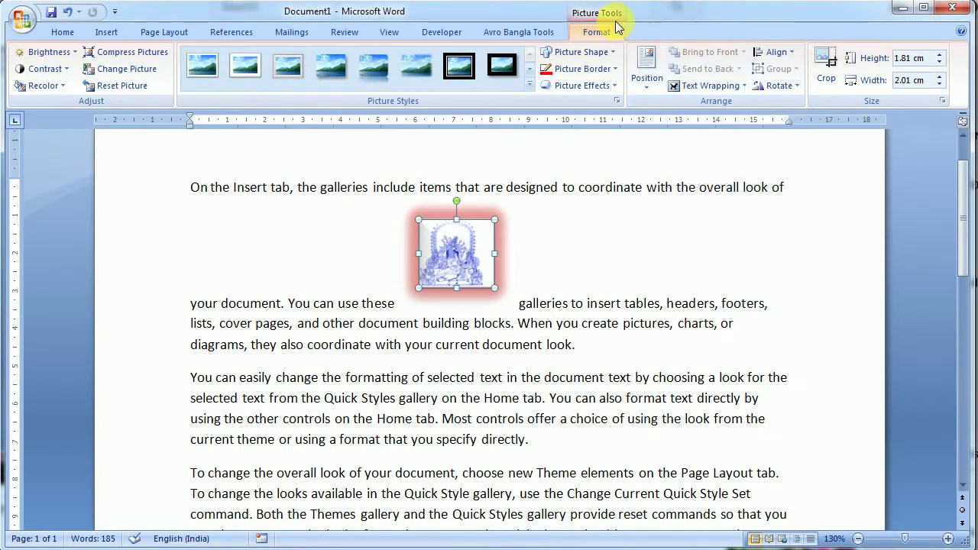
Try Square and Tight wrapping, ending with Square text wrapping around the picture.
click(709, 86)
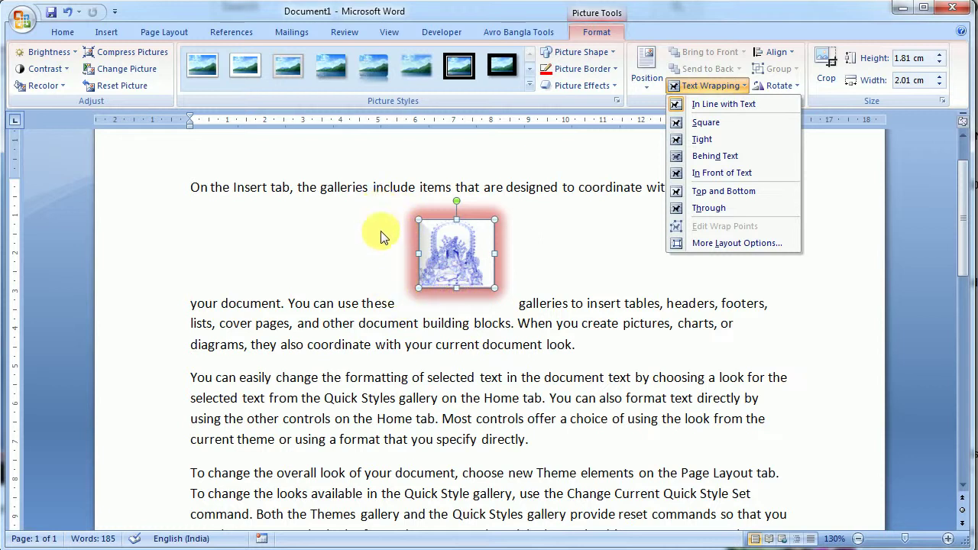
click(695, 123)
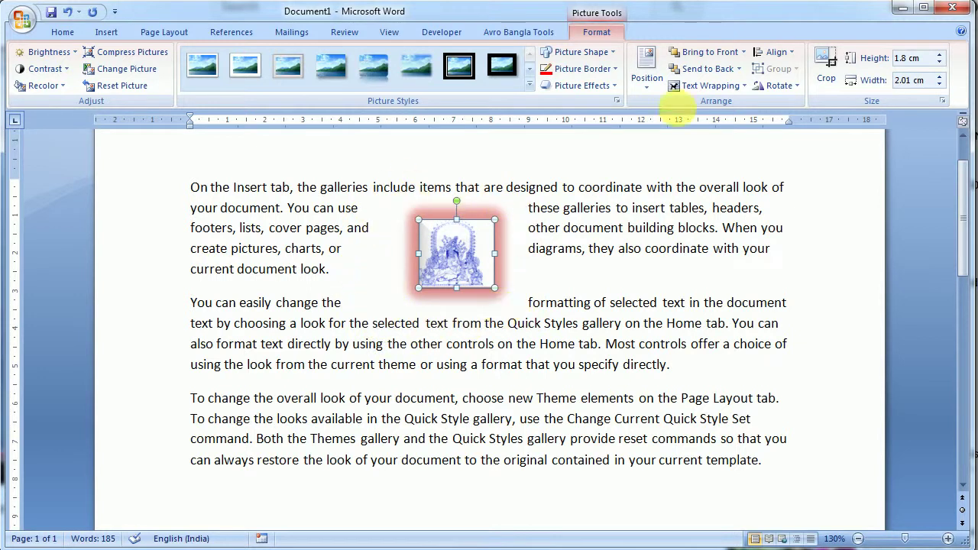
click(730, 90)
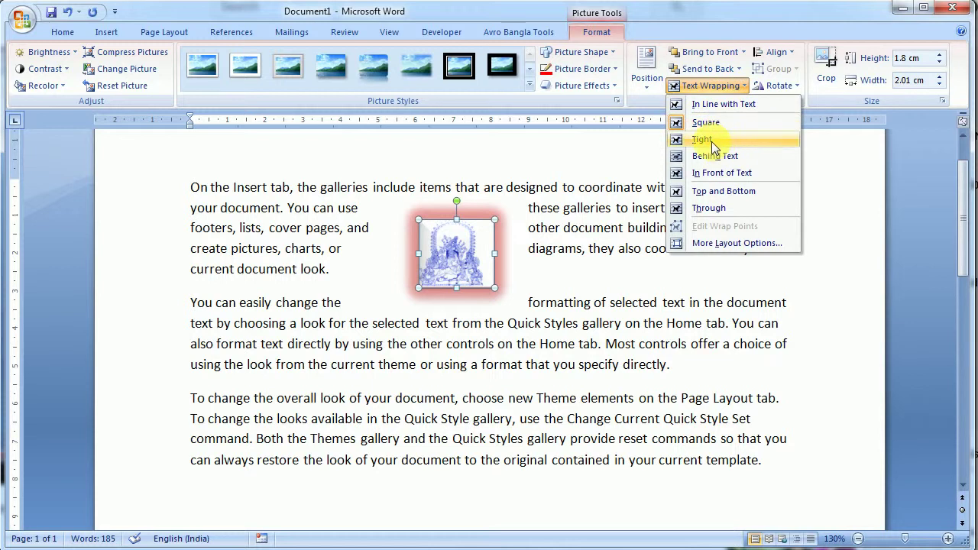
click(708, 141)
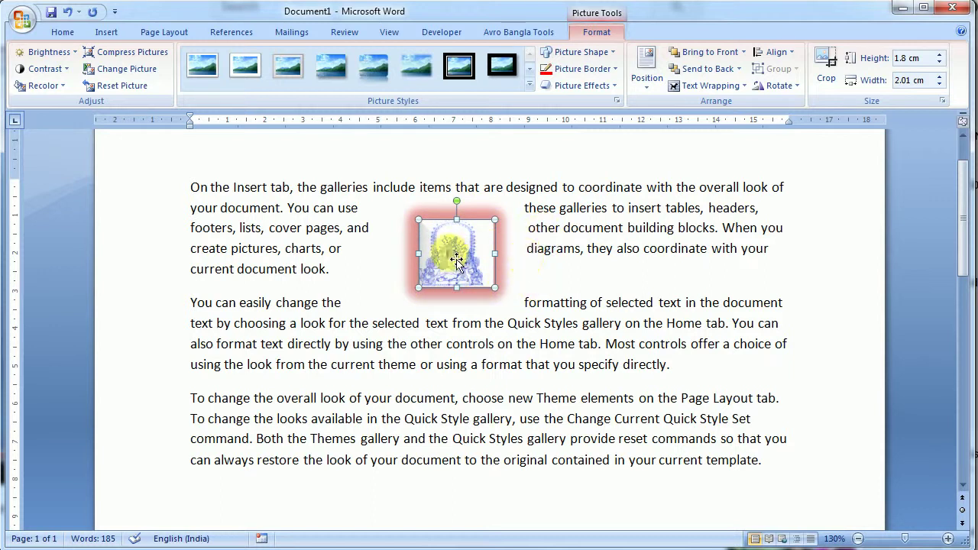
click(728, 86)
click(712, 120)
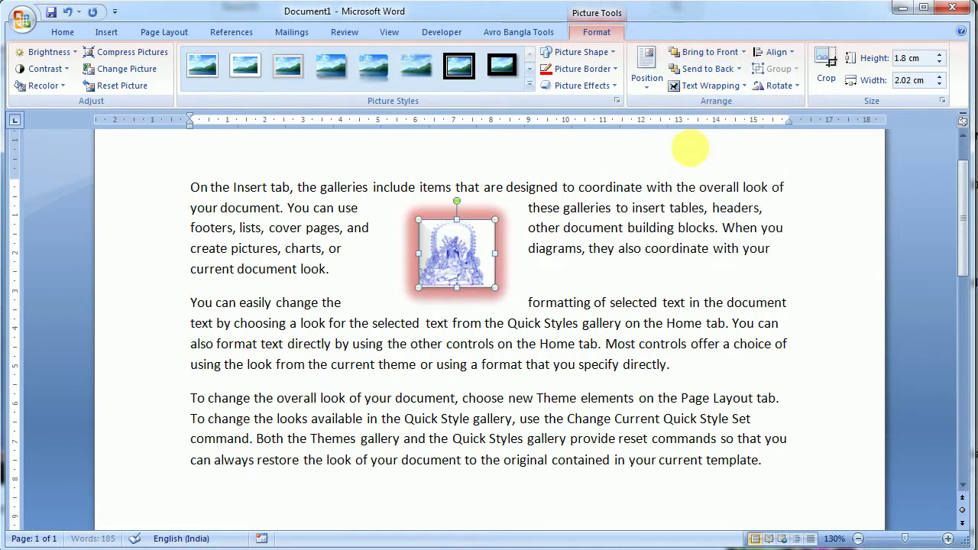
Switch the picture's wrapping to Tight, then to Behind Text.
click(712, 86)
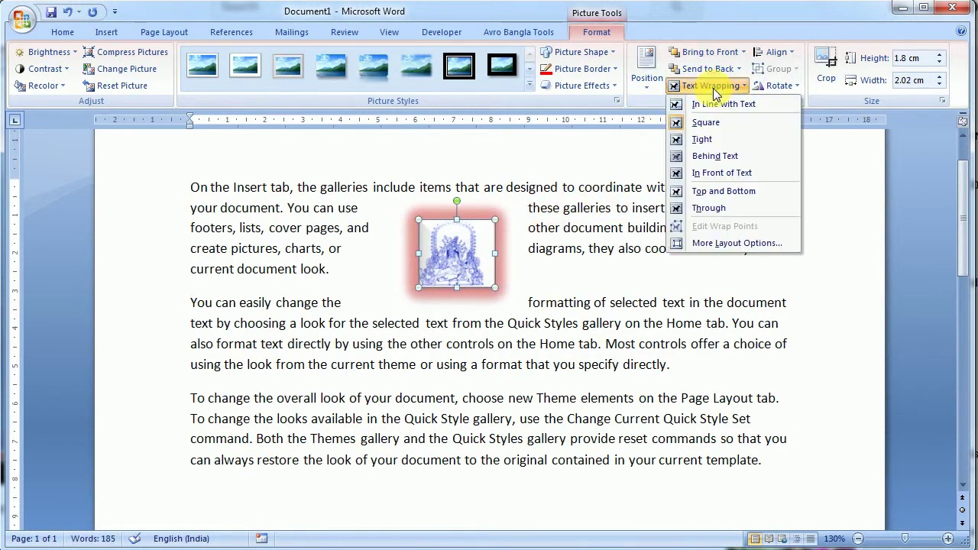
click(718, 140)
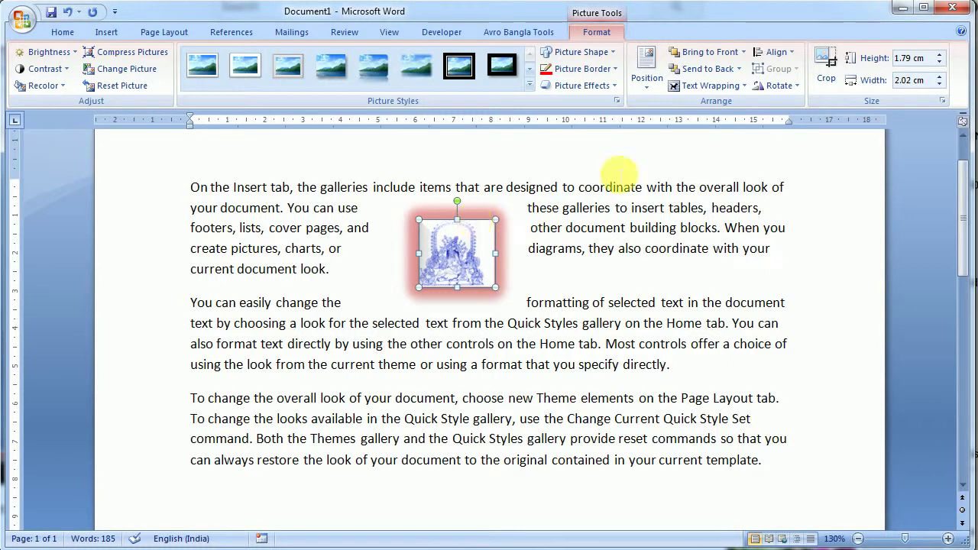
click(710, 86)
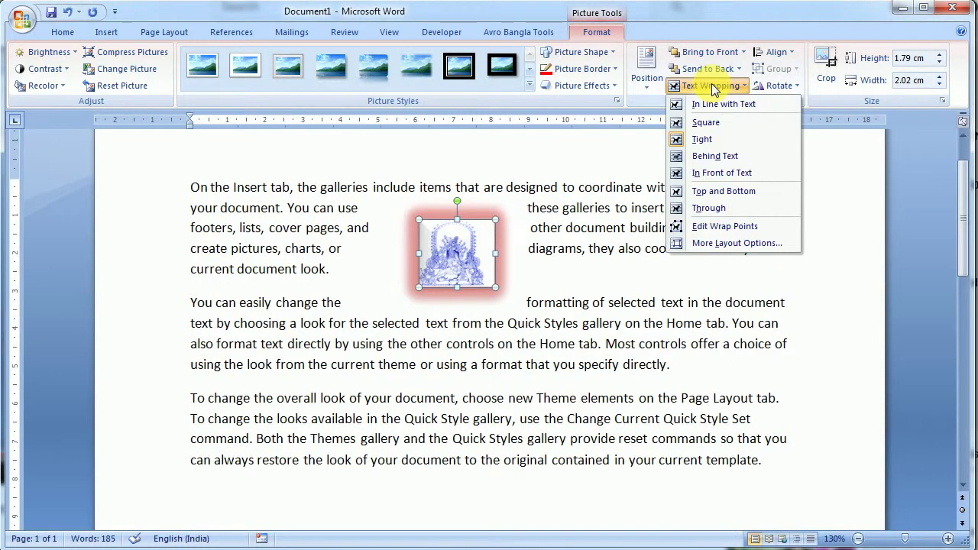
click(714, 156)
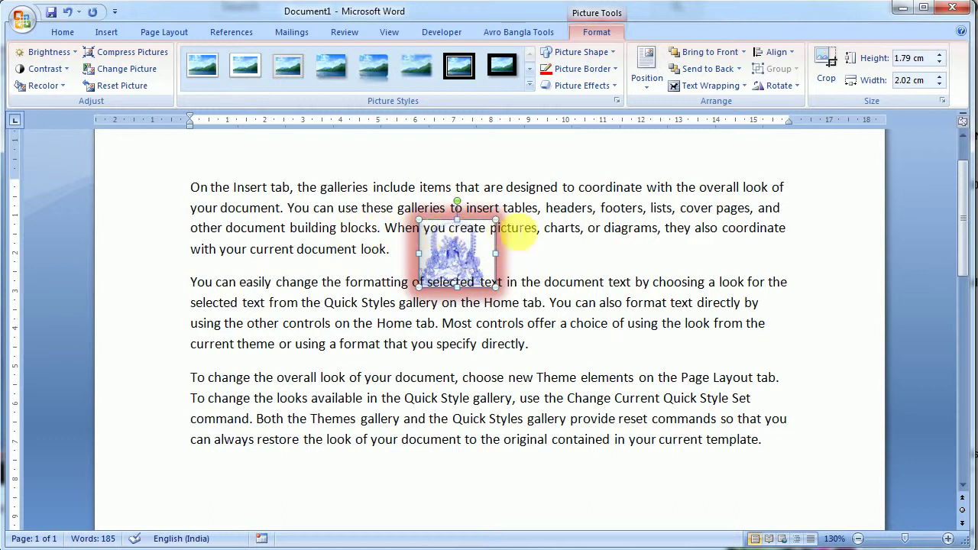
Select the text running across the picture, then reselect the picture.
double_click(462, 233)
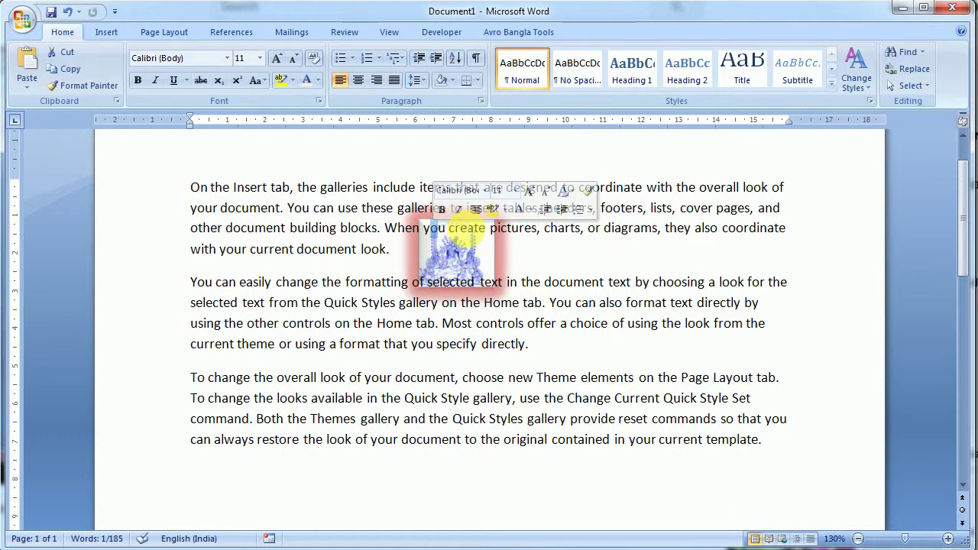
click(468, 261)
drag(363, 207, 581, 227)
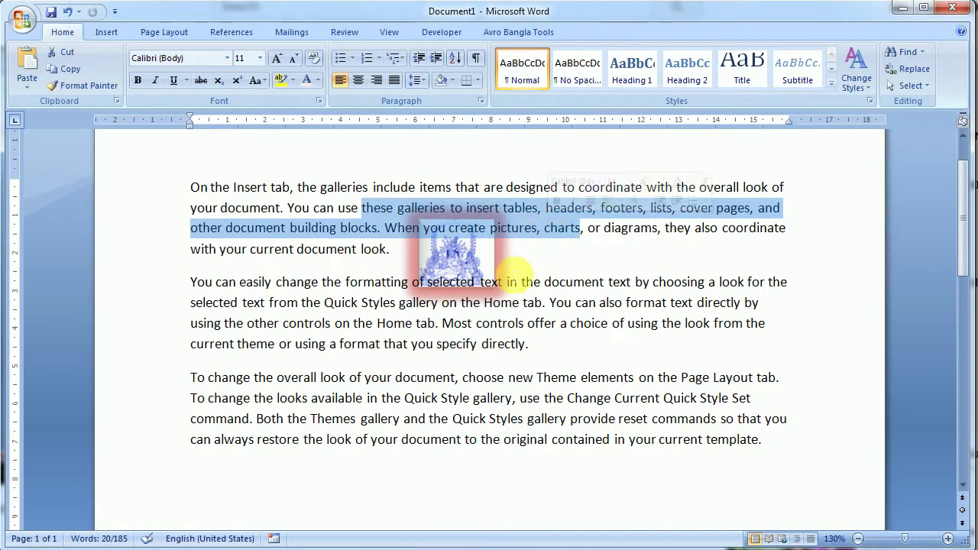
click(467, 255)
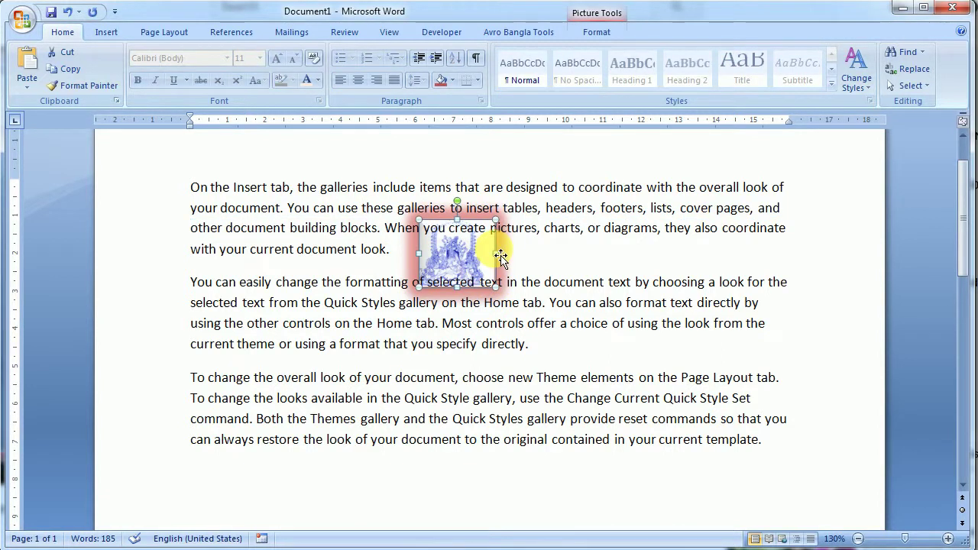
click(610, 31)
click(724, 93)
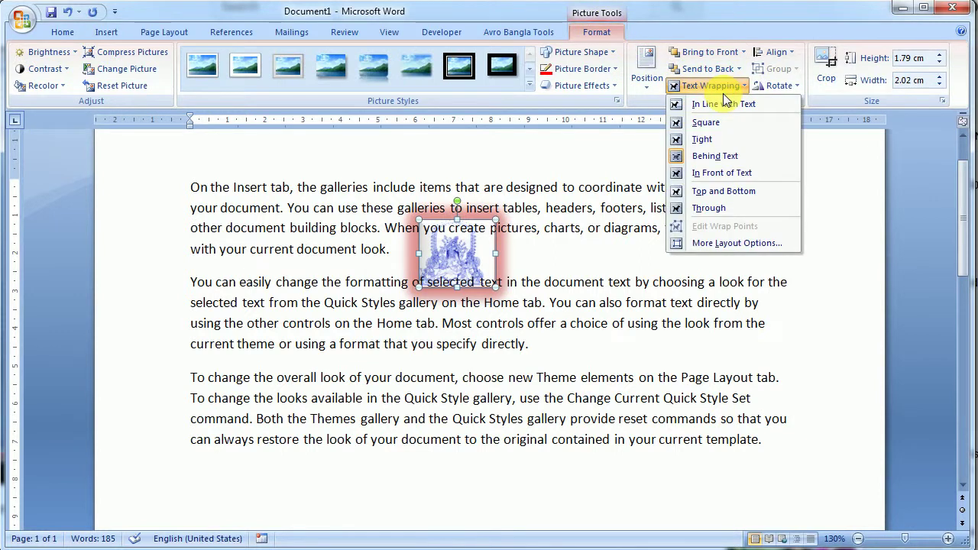
Try In Front of Text and In Line with Text, moving the picture, then set Square wrapping.
click(742, 174)
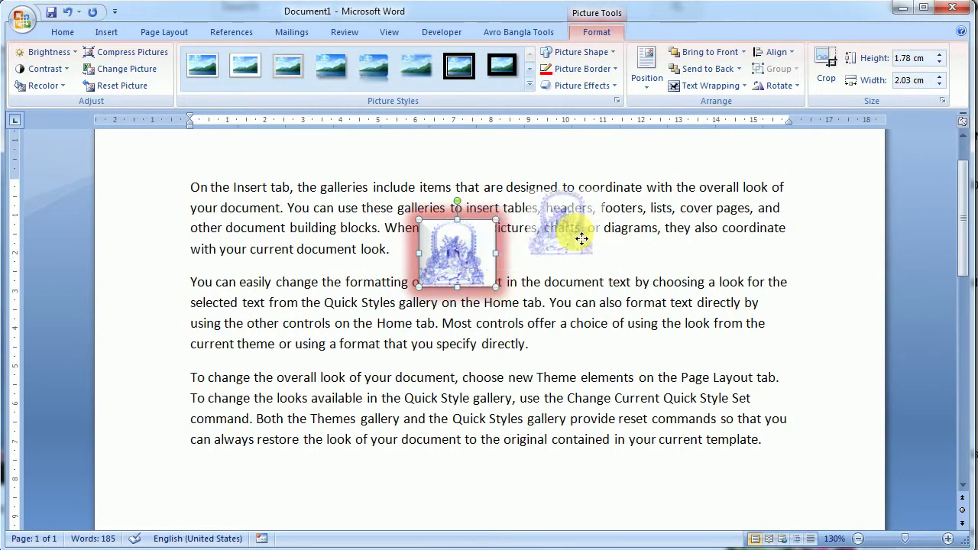
drag(483, 263, 591, 232)
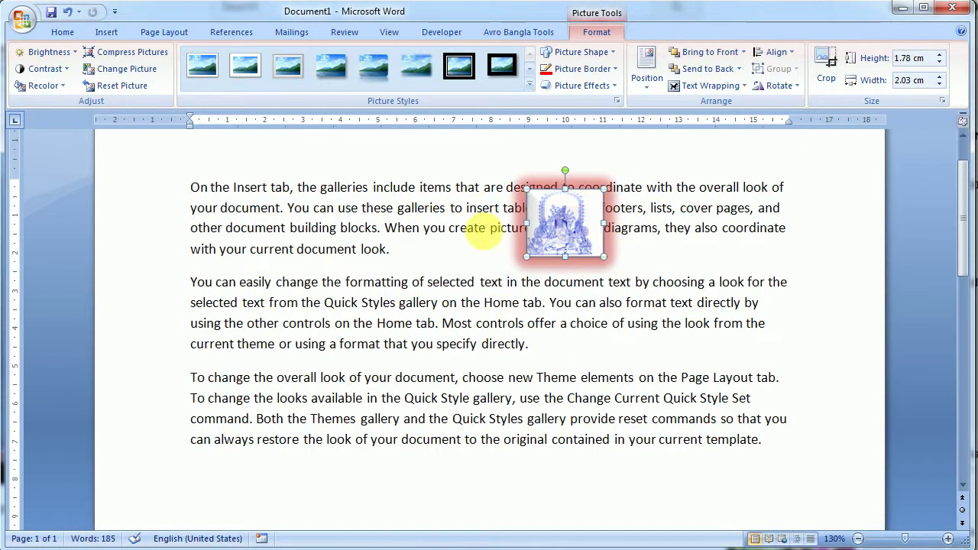
click(706, 85)
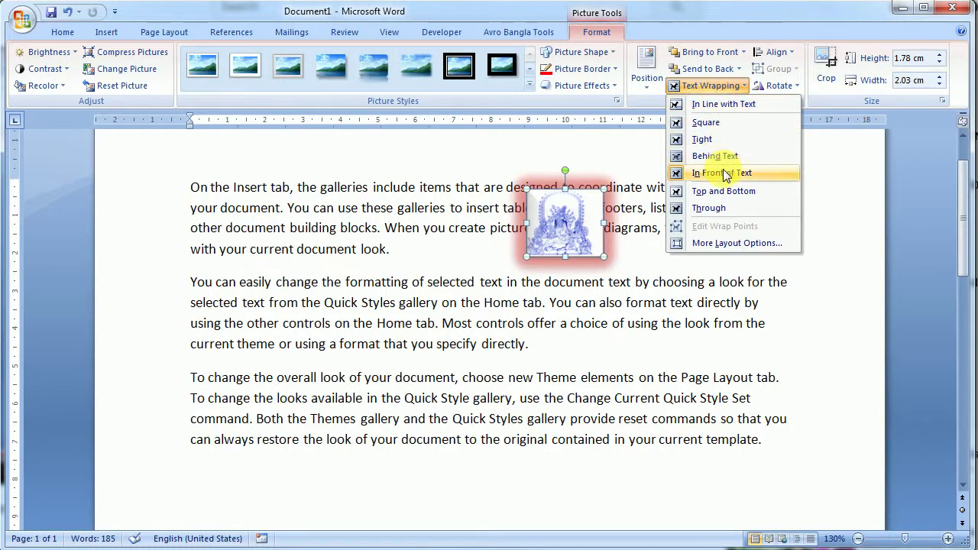
click(723, 103)
drag(279, 237, 525, 329)
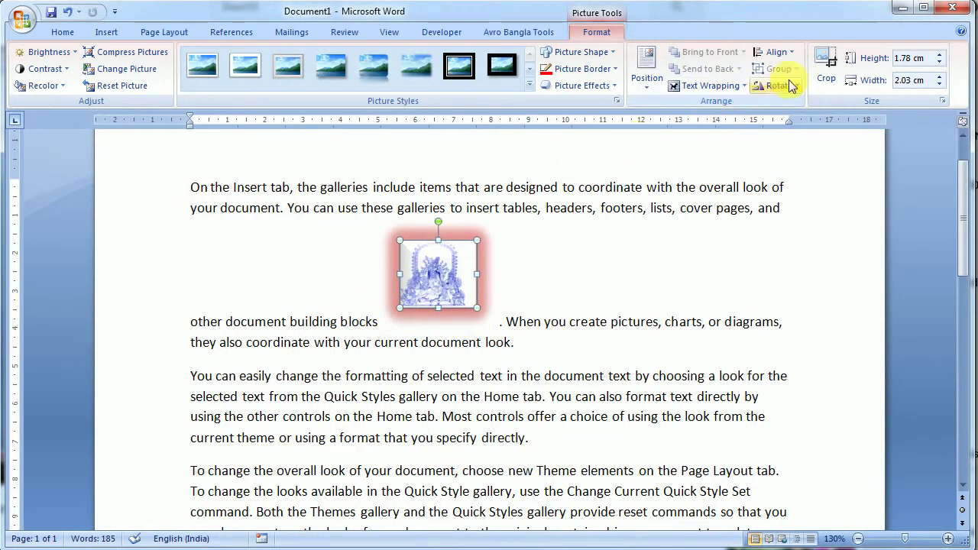
click(709, 86)
click(706, 124)
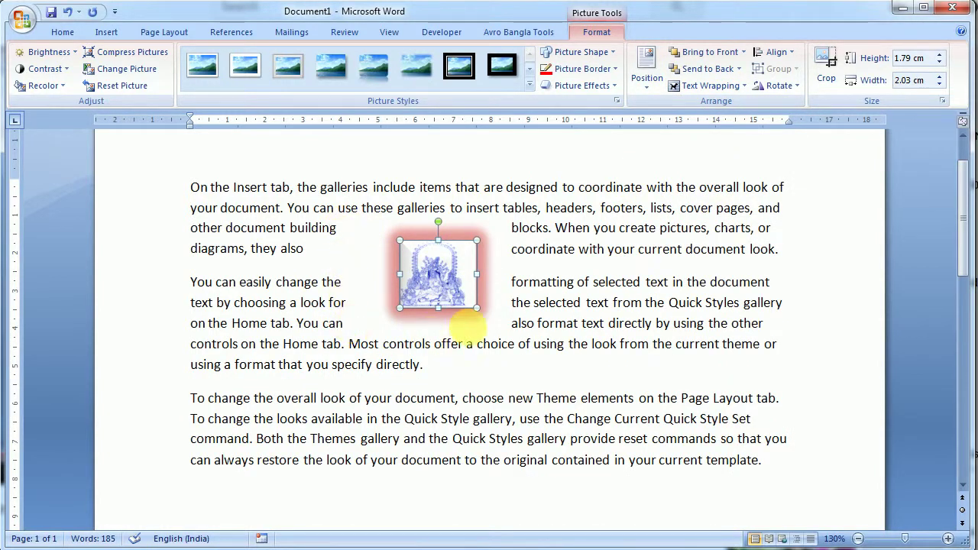
Cycle through Tight and Behind Text wrapping, then set the picture In Front of Text.
click(707, 85)
click(709, 140)
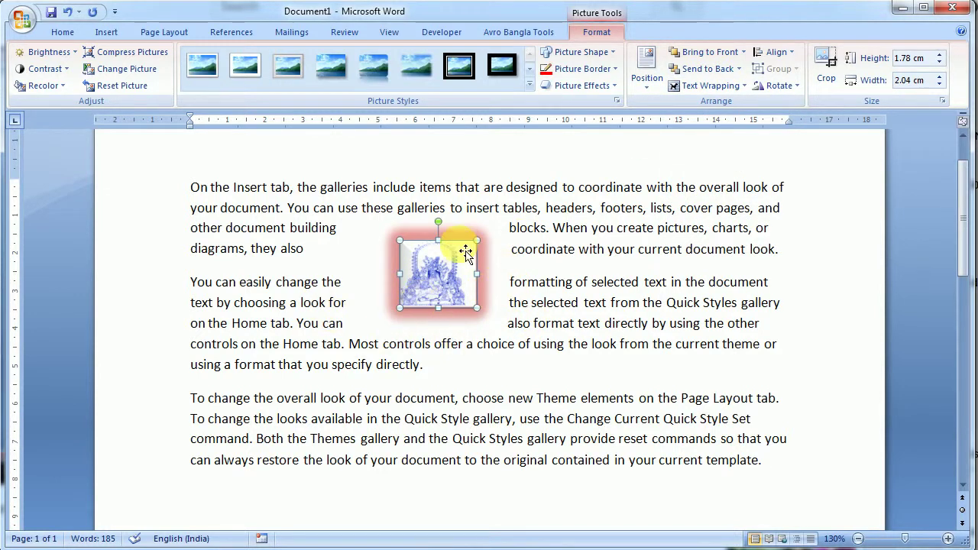
click(706, 85)
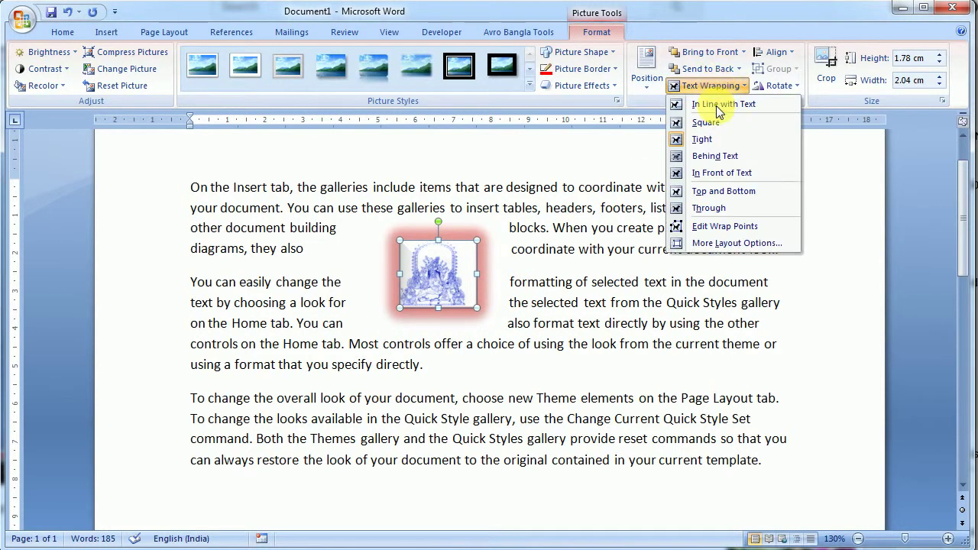
click(710, 157)
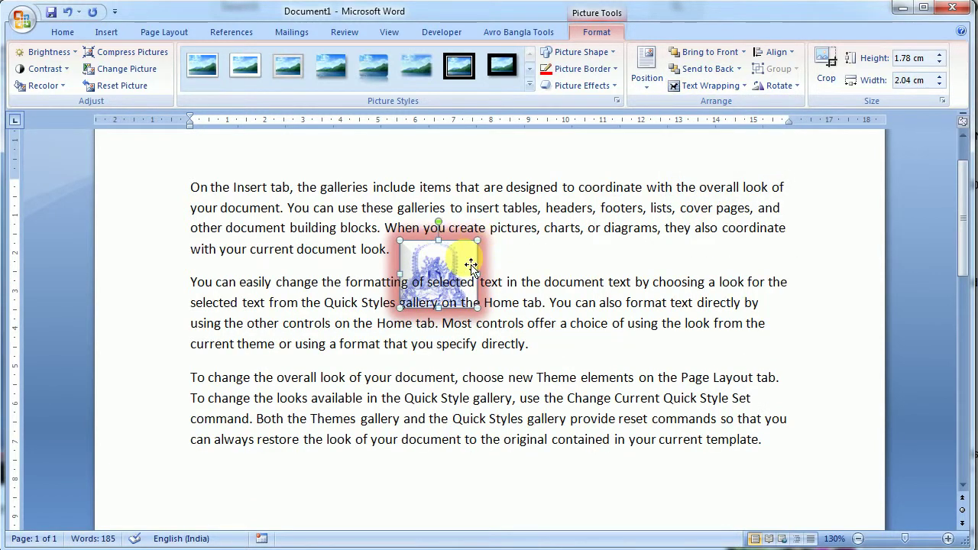
drag(322, 282, 569, 323)
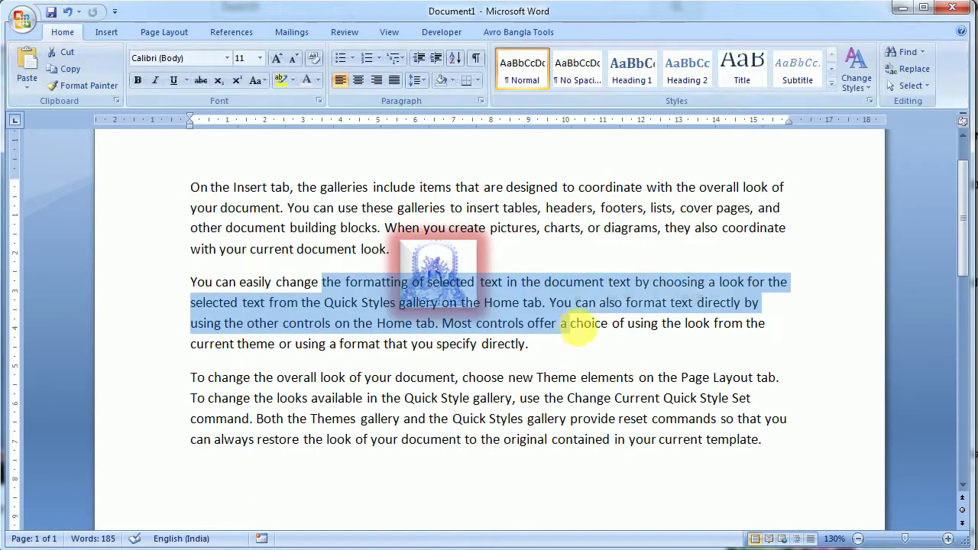
double_click(455, 249)
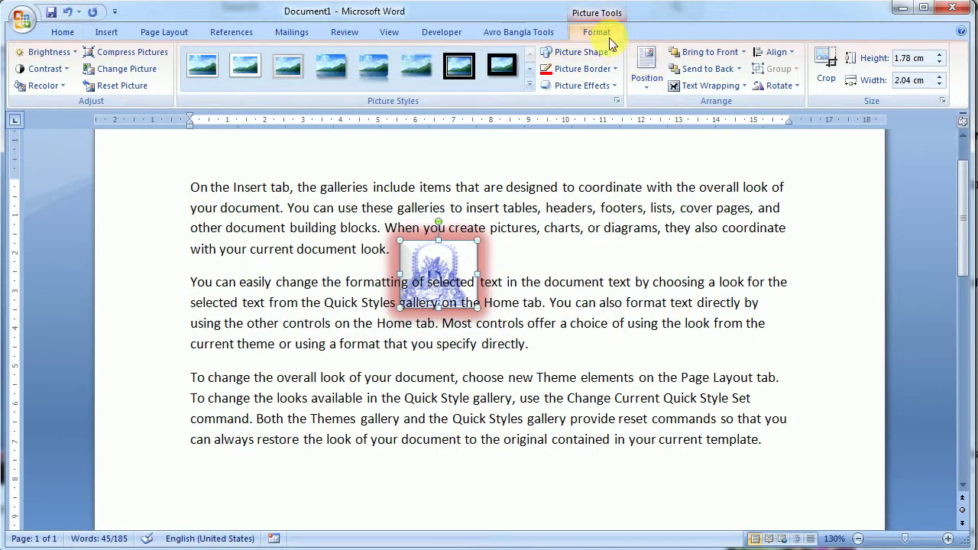
click(697, 84)
click(711, 171)
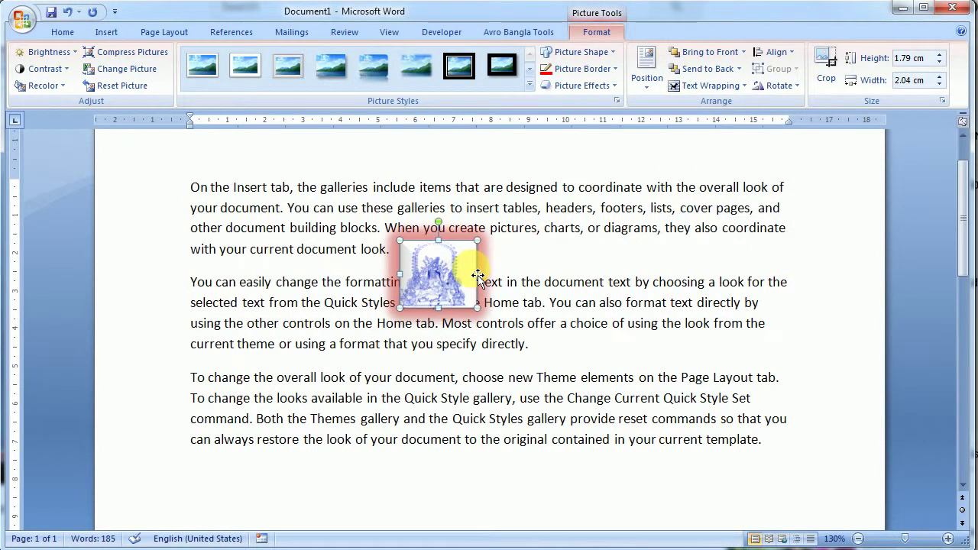
Shift the Durga picture up over the headers and resize it to 4.15 cm high by 4.76 cm wide.
drag(451, 272, 596, 241)
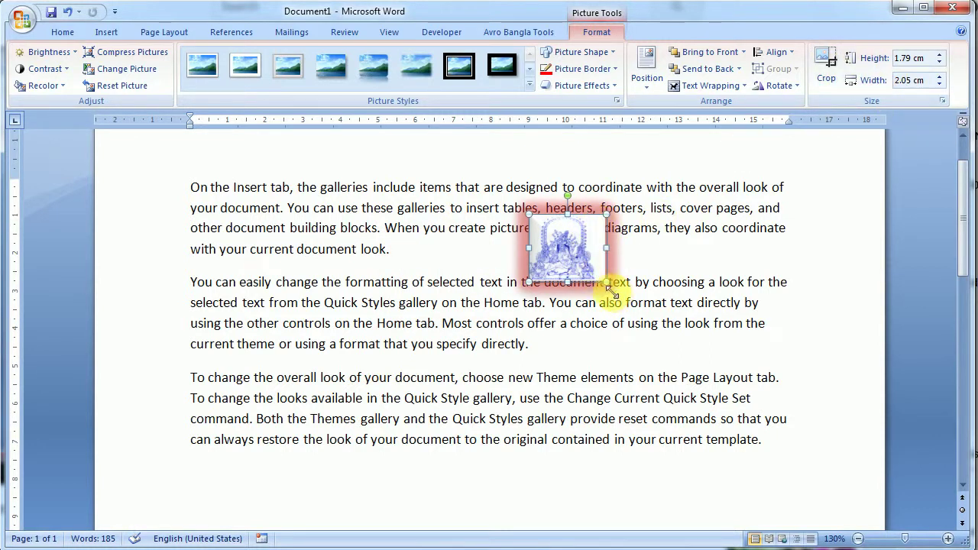
drag(605, 283, 645, 315)
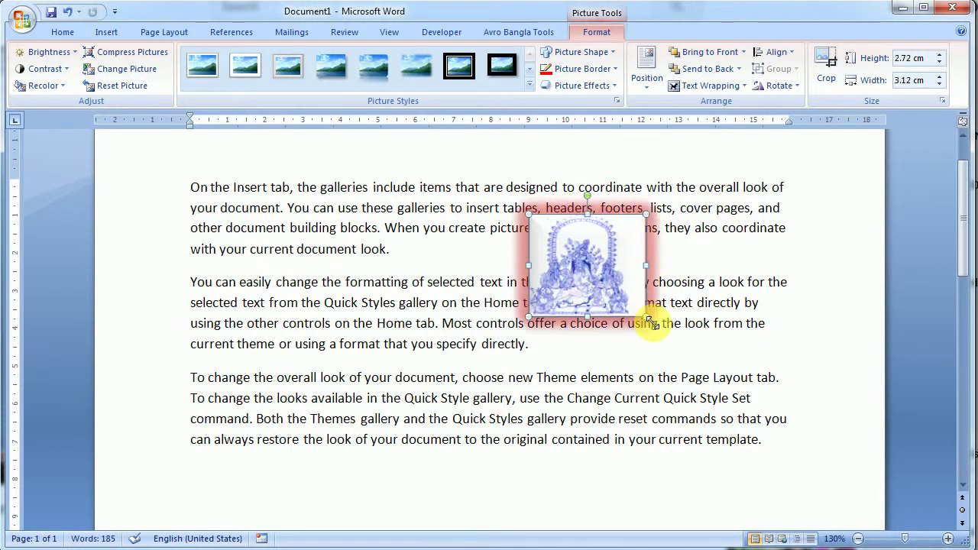
drag(646, 317, 709, 371)
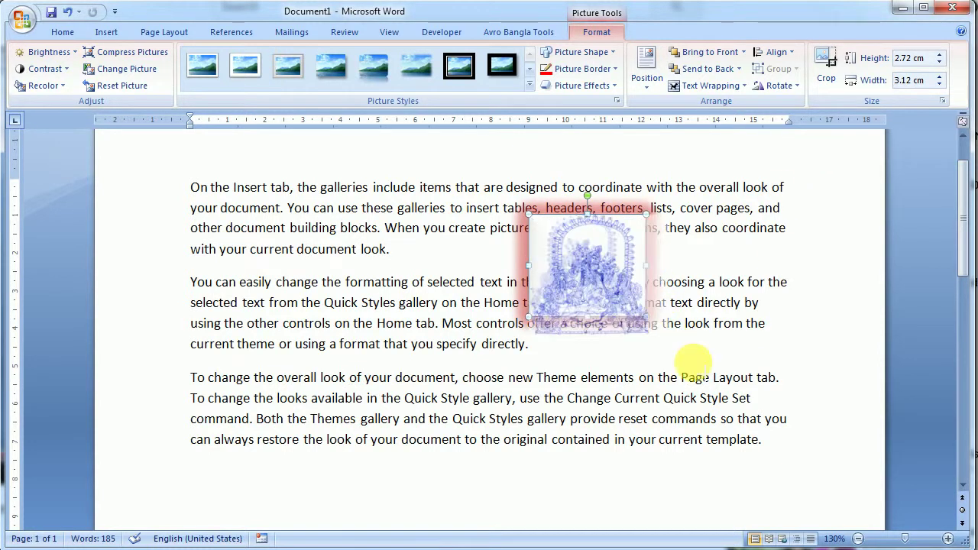
Crop the picture's right side so it becomes a near-square 4.16 by 4.15 cm.
click(827, 75)
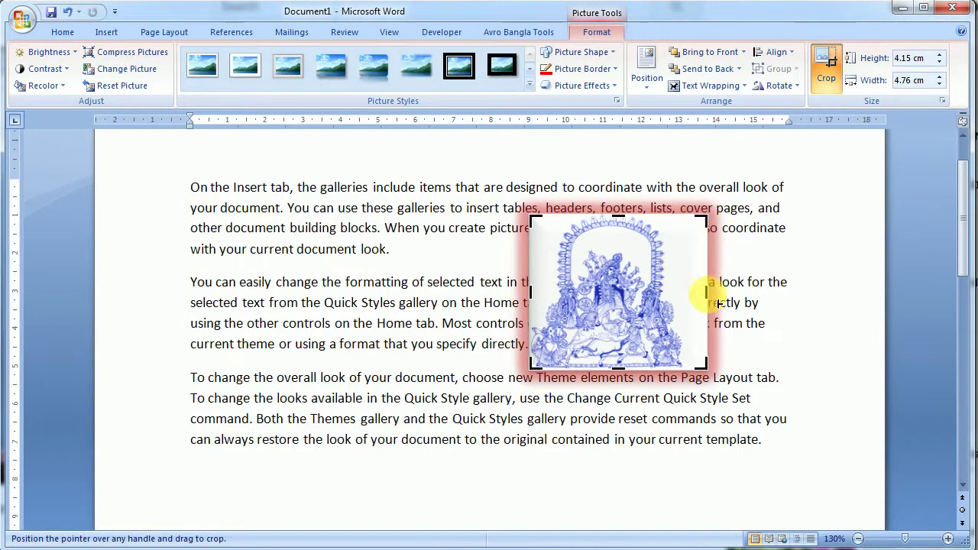
drag(704, 293, 685, 292)
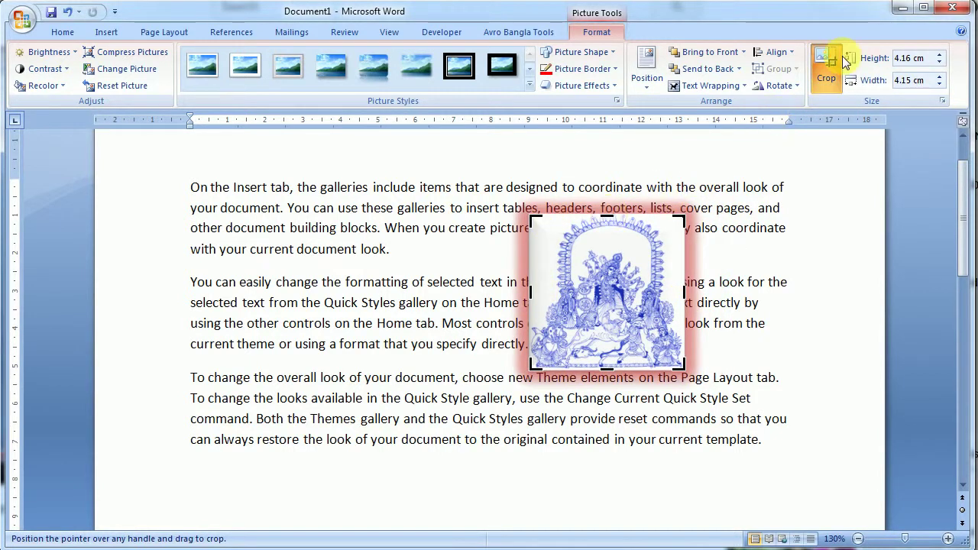
click(831, 74)
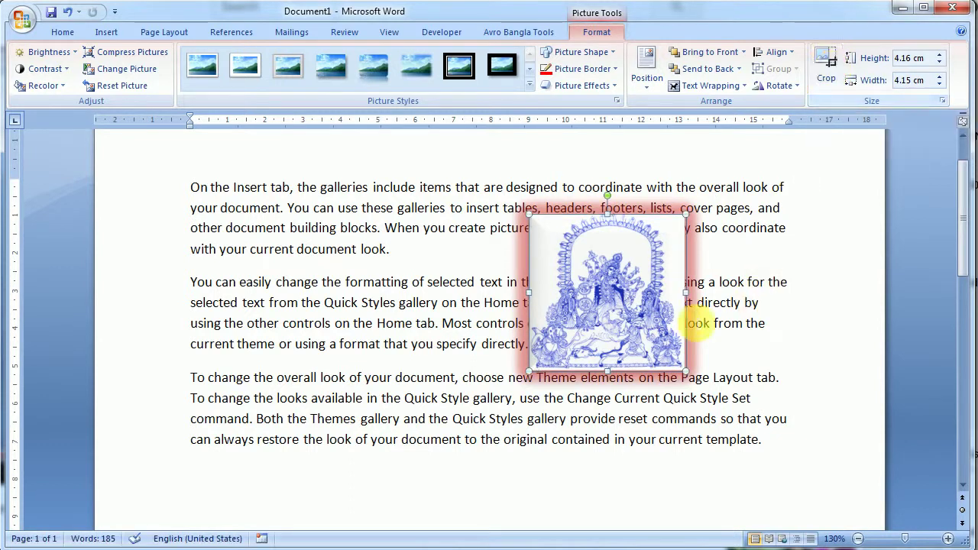
Reposition the cropped picture left of centre within the text.
click(752, 323)
click(649, 254)
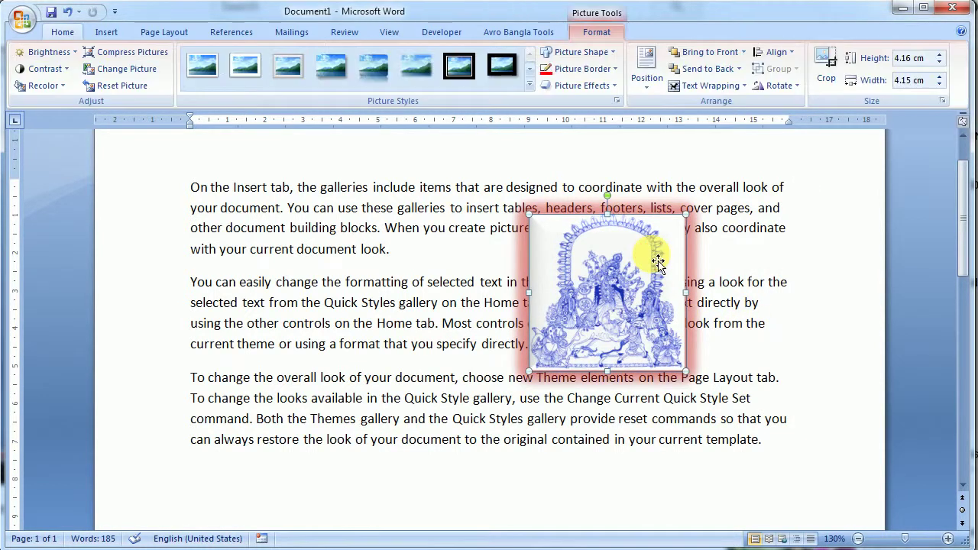
drag(596, 286, 370, 297)
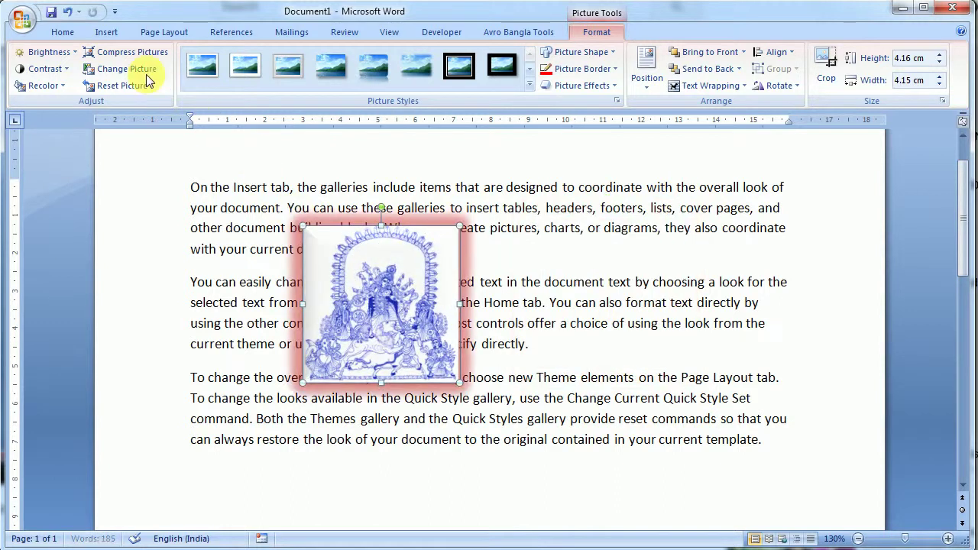